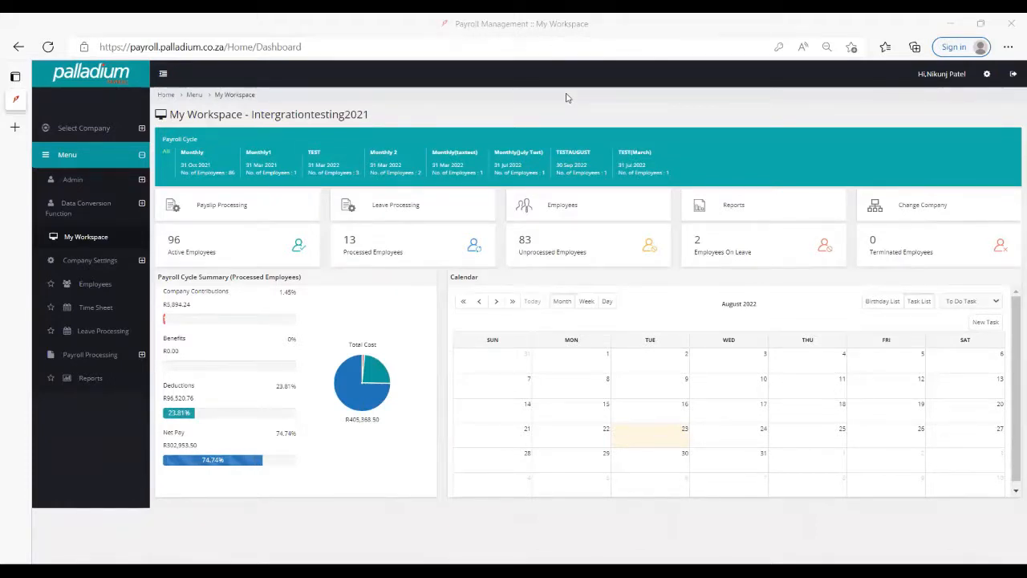
- Test and save the connection to database BAT2017P in the SagePastel Payroll conversion tool, and import its data
{"action": "left_click", "coordinate": [94, 211]}
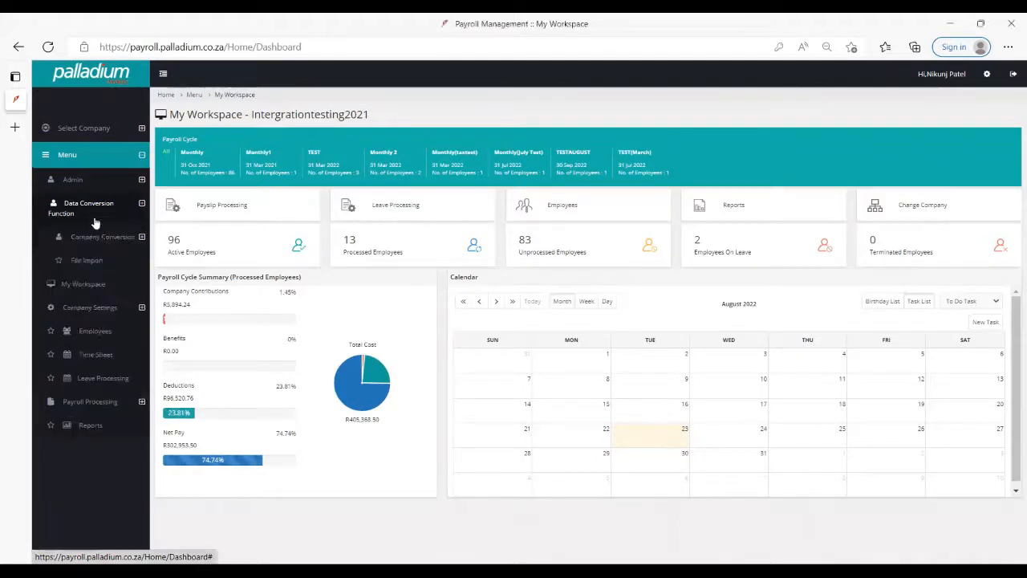
{"action": "left_click", "coordinate": [109, 237]}
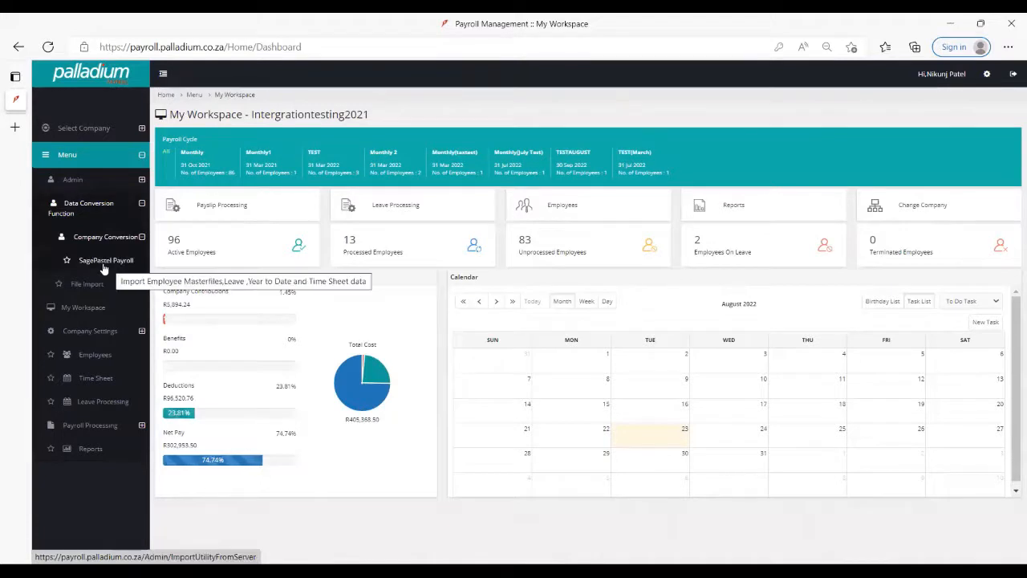
{"action": "left_click", "coordinate": [102, 268]}
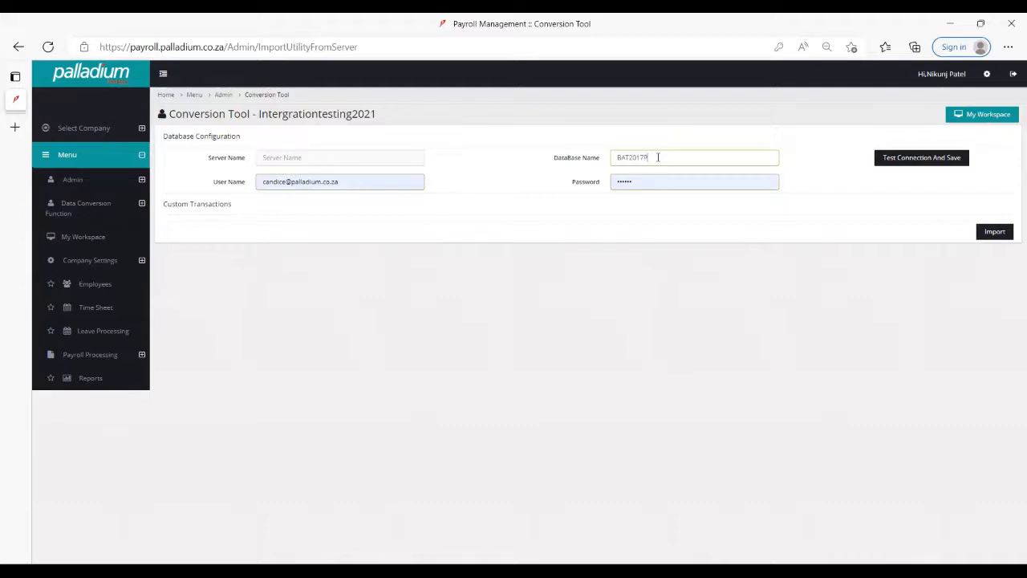
{"action": "left_click", "coordinate": [895, 163]}
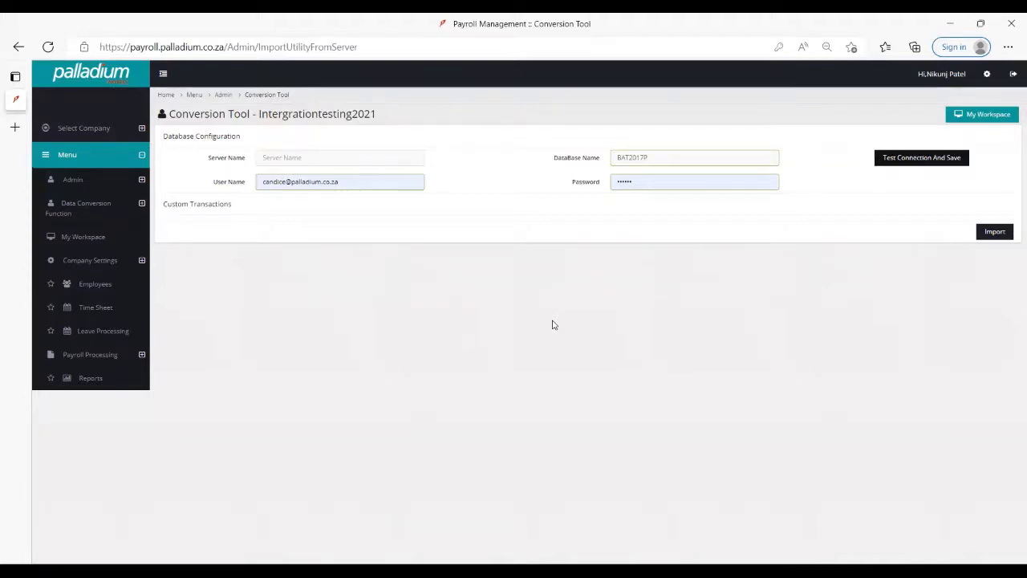
{"action": "left_click", "coordinate": [995, 233]}
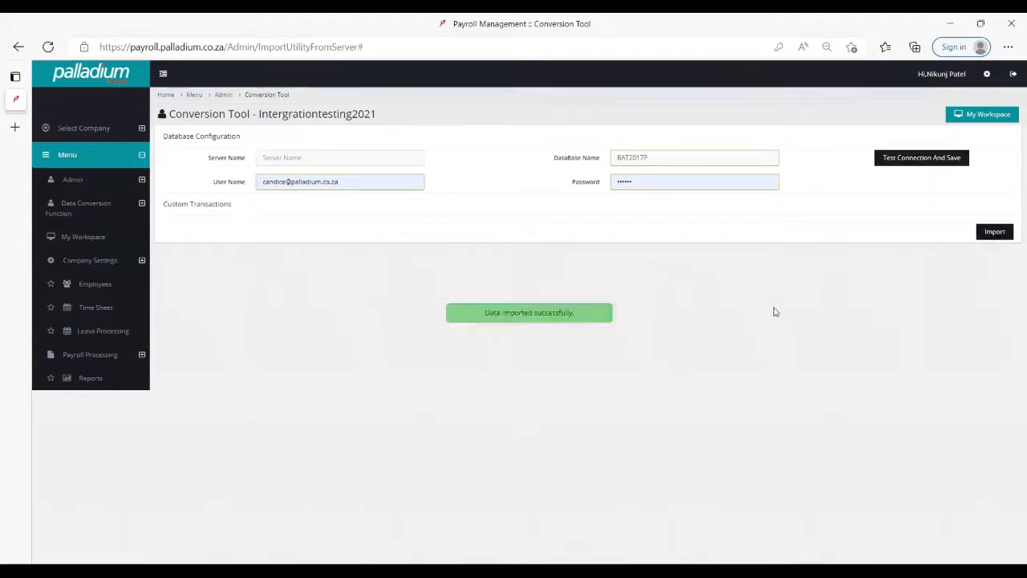
{"action": "left_click", "coordinate": [999, 233]}
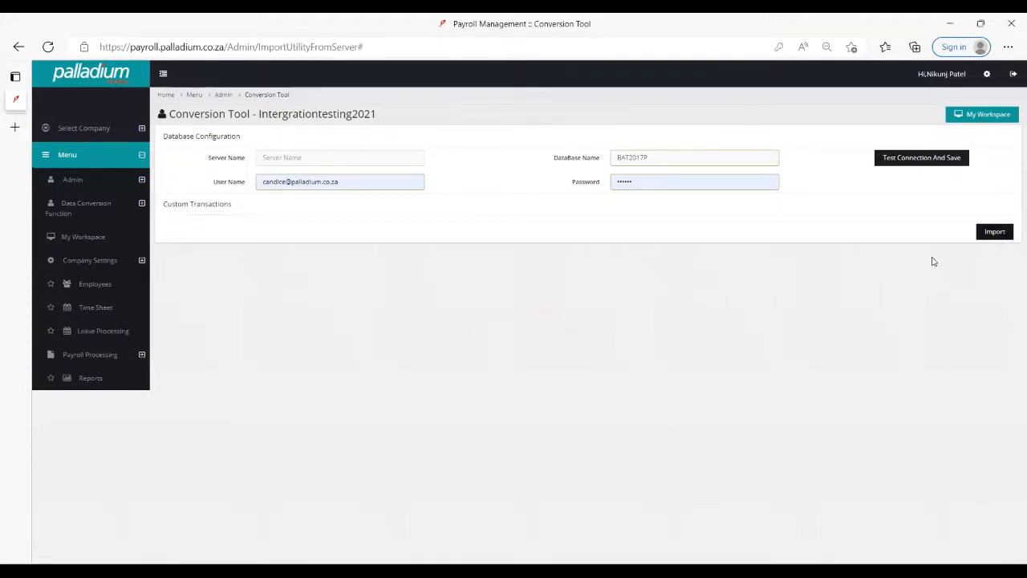
- Examine the imported records in the employee list, paging through to the last page
{"action": "left_click", "coordinate": [107, 293]}
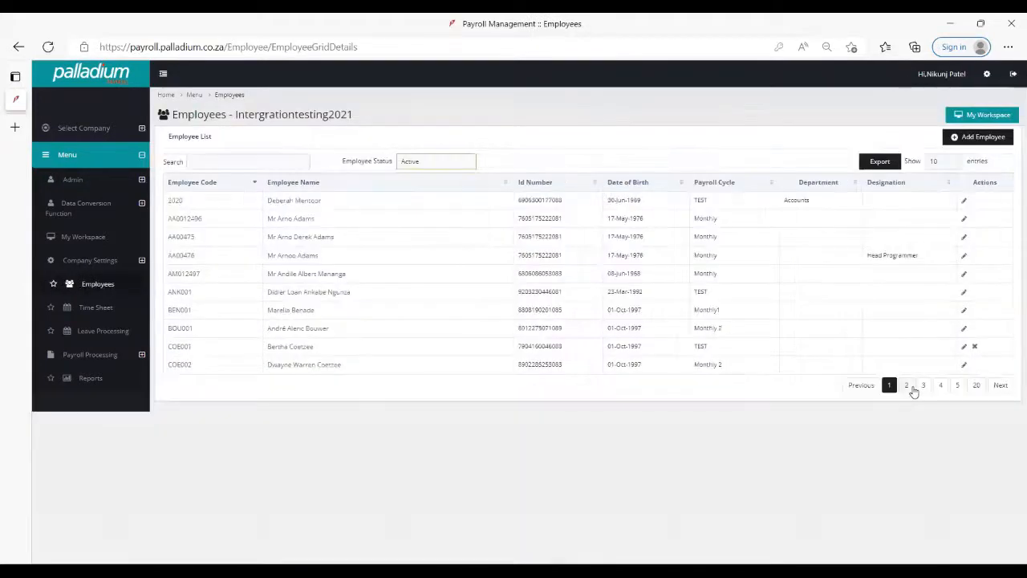
{"action": "left_click", "coordinate": [906, 385]}
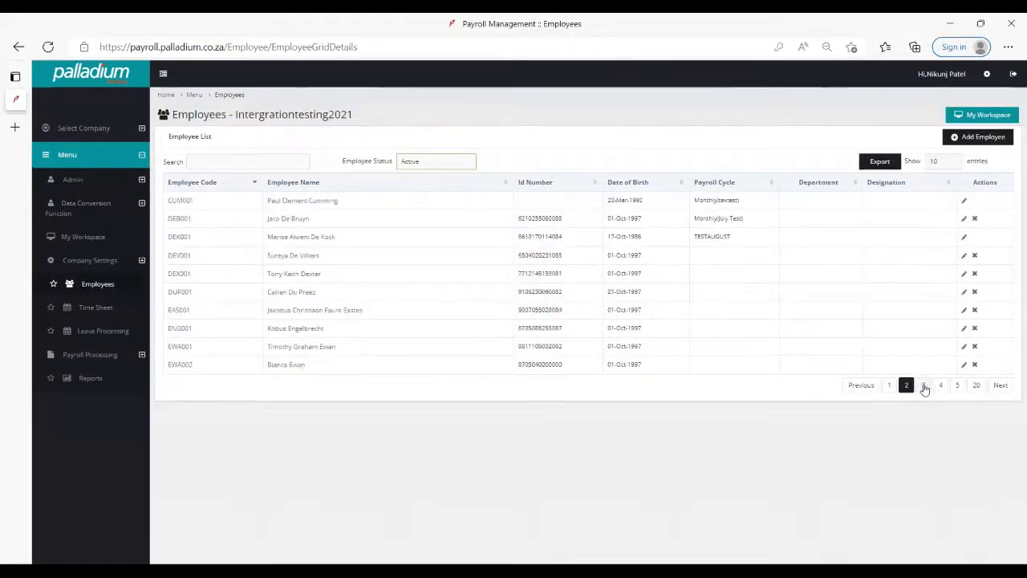
{"action": "left_click", "coordinate": [923, 385]}
{"action": "left_click", "coordinate": [941, 386]}
{"action": "left_click", "coordinate": [959, 387]}
{"action": "left_click", "coordinate": [974, 386]}
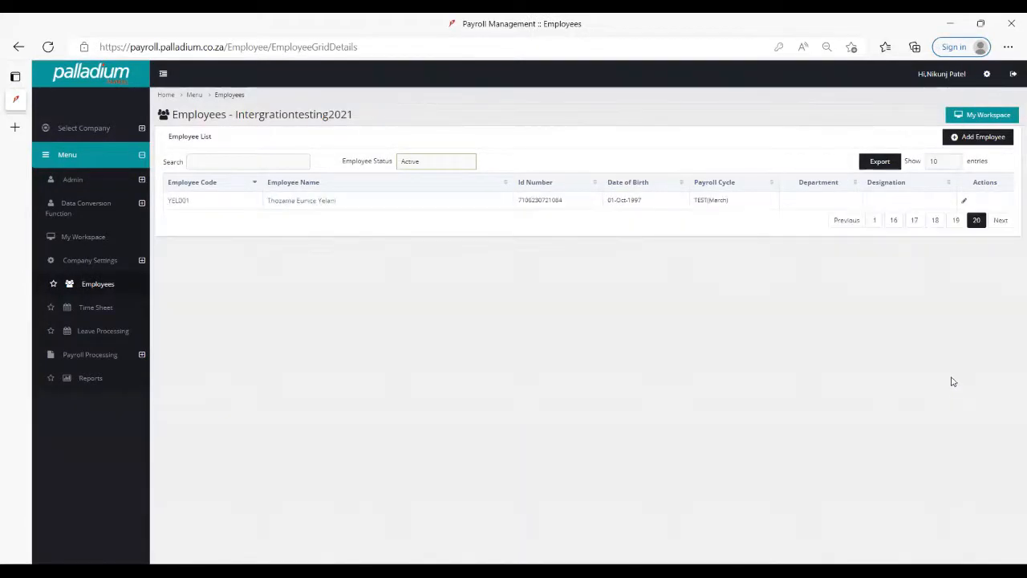
{"action": "left_click", "coordinate": [954, 385]}
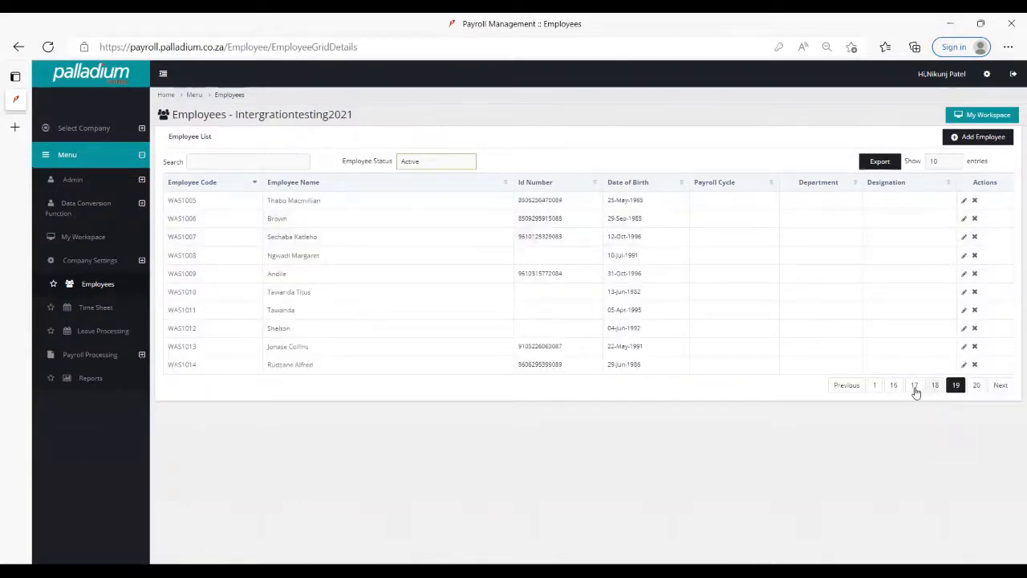
{"action": "left_click", "coordinate": [893, 385]}
{"action": "left_click", "coordinate": [956, 386]}
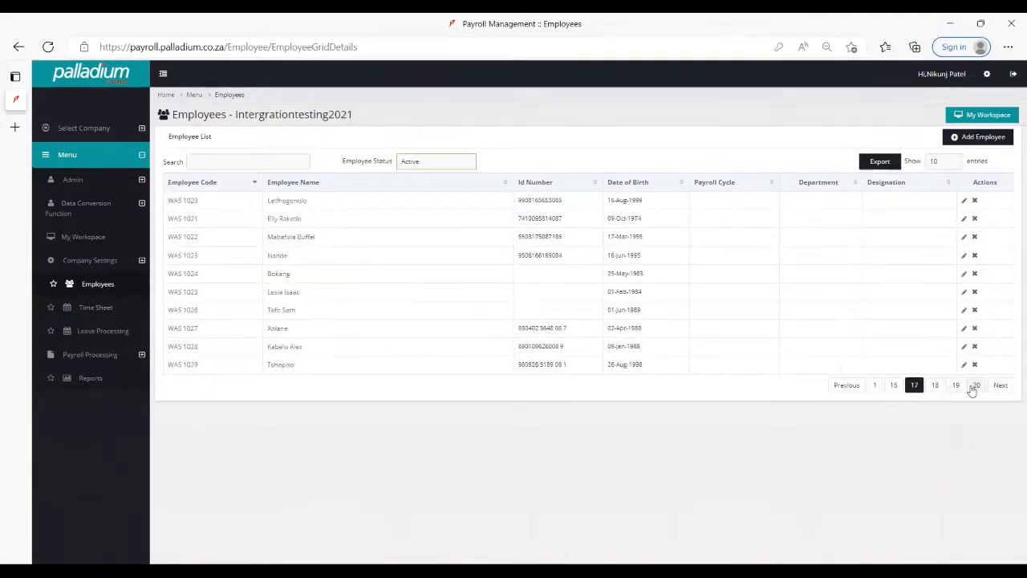
{"action": "left_click", "coordinate": [973, 386]}
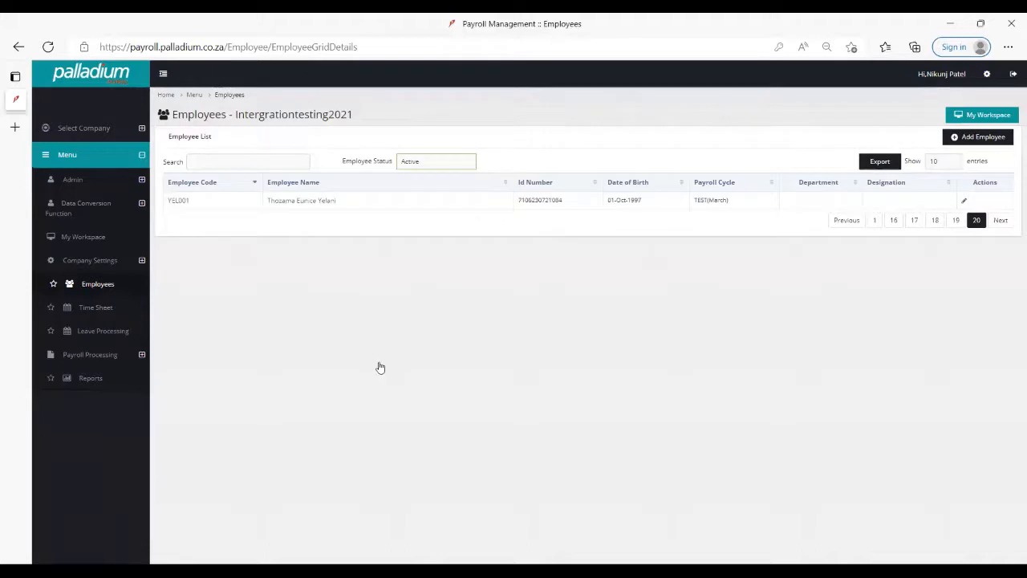
- Reopen the SagePastel Payroll company conversion tool to review its database configuration
{"action": "left_click", "coordinate": [104, 213]}
{"action": "left_click", "coordinate": [104, 239]}
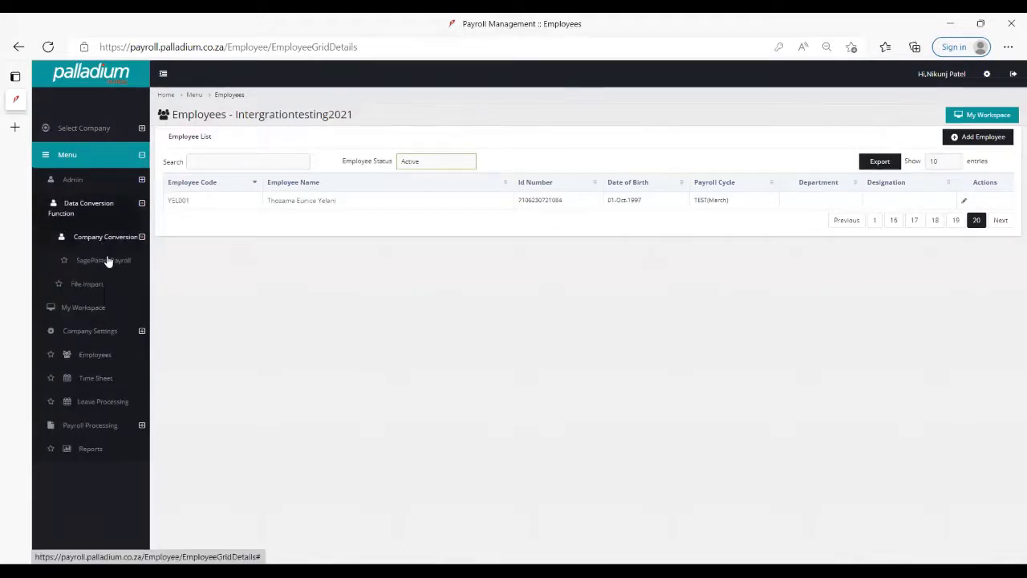
{"action": "left_click", "coordinate": [104, 260]}
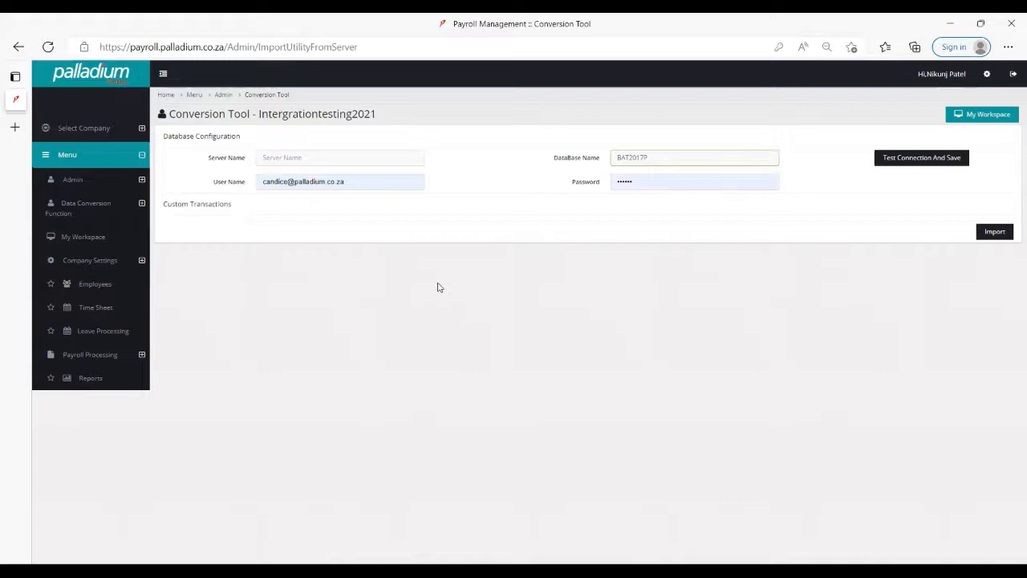
- View the available payroll reports and list the company settings options
{"action": "left_click", "coordinate": [102, 384]}
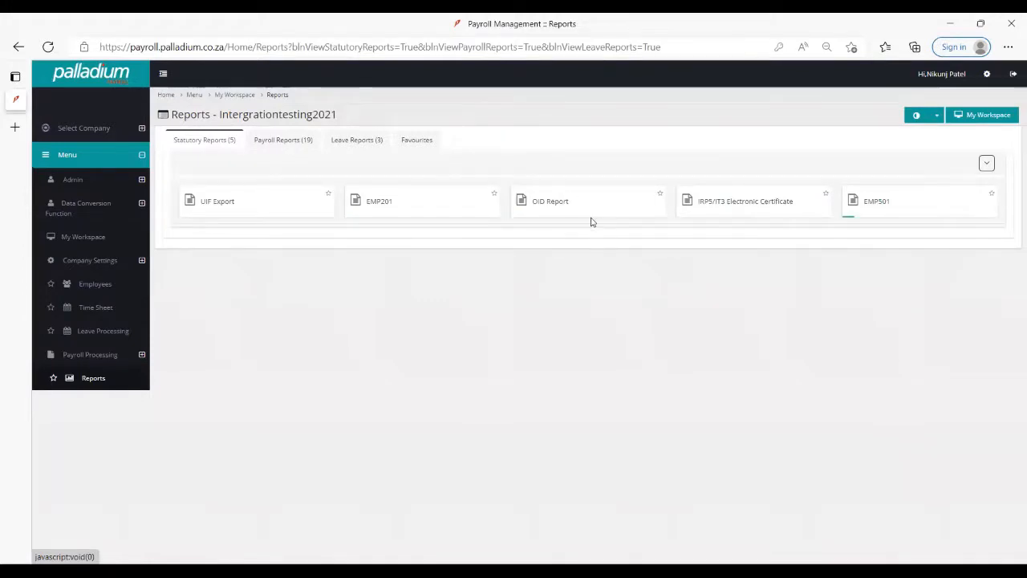
{"action": "left_click", "coordinate": [311, 146]}
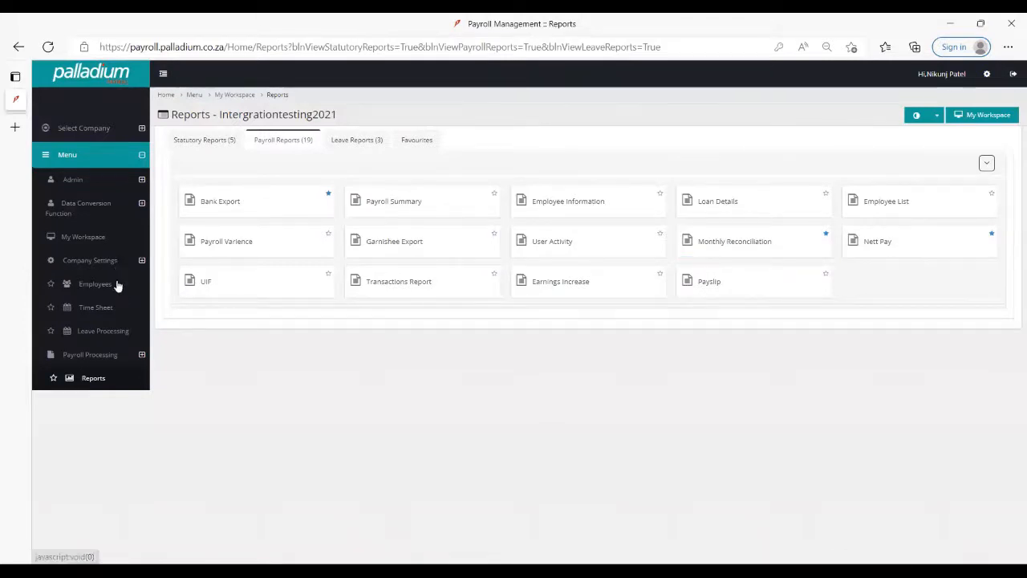
{"action": "left_click", "coordinate": [89, 262]}
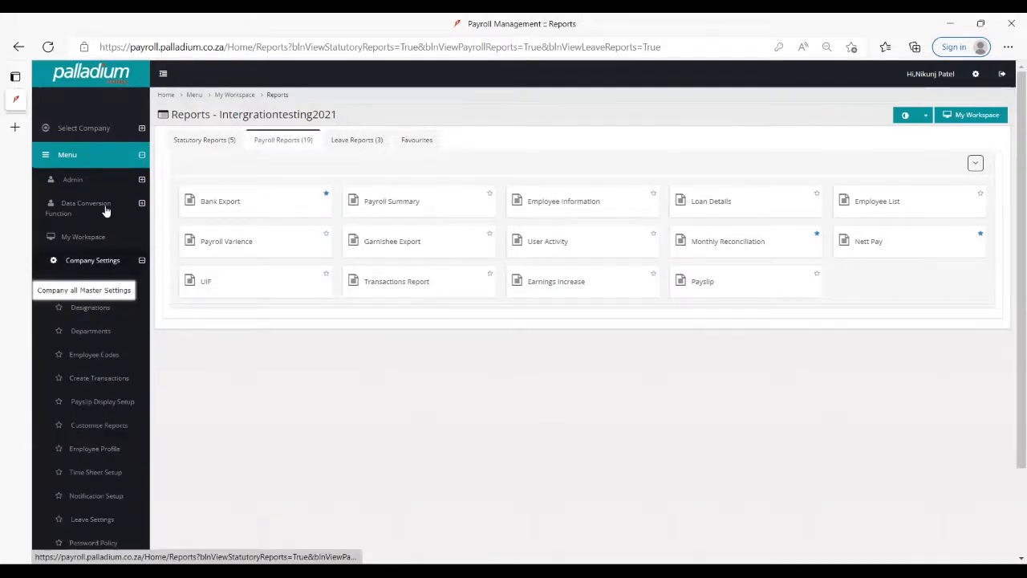
- Return to the company conversion tool, test and save the BAT2017P connection, and import the data again
{"action": "left_click", "coordinate": [105, 210]}
{"action": "left_click", "coordinate": [98, 281]}
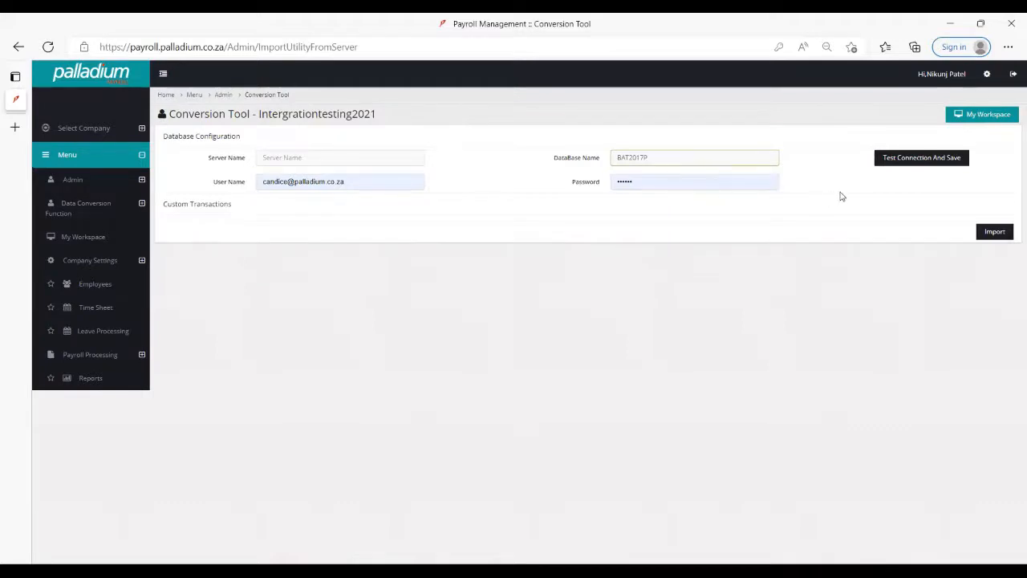
{"action": "left_click", "coordinate": [896, 164]}
{"action": "left_click", "coordinate": [996, 233]}
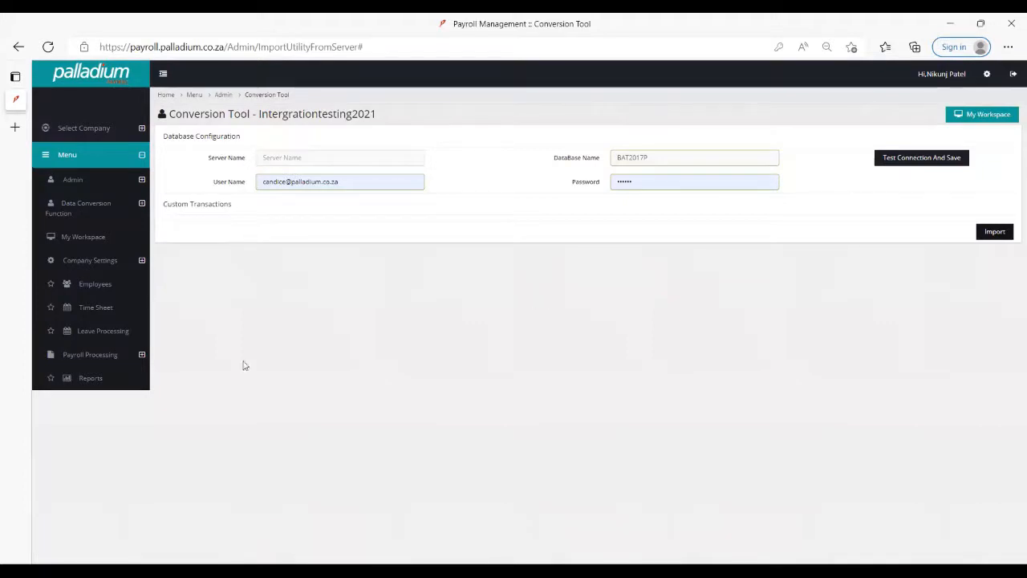
- Show the Pay Period Update for the TESTAUGUST payroll cycle and view its available processing periods
{"action": "left_click", "coordinate": [124, 353]}
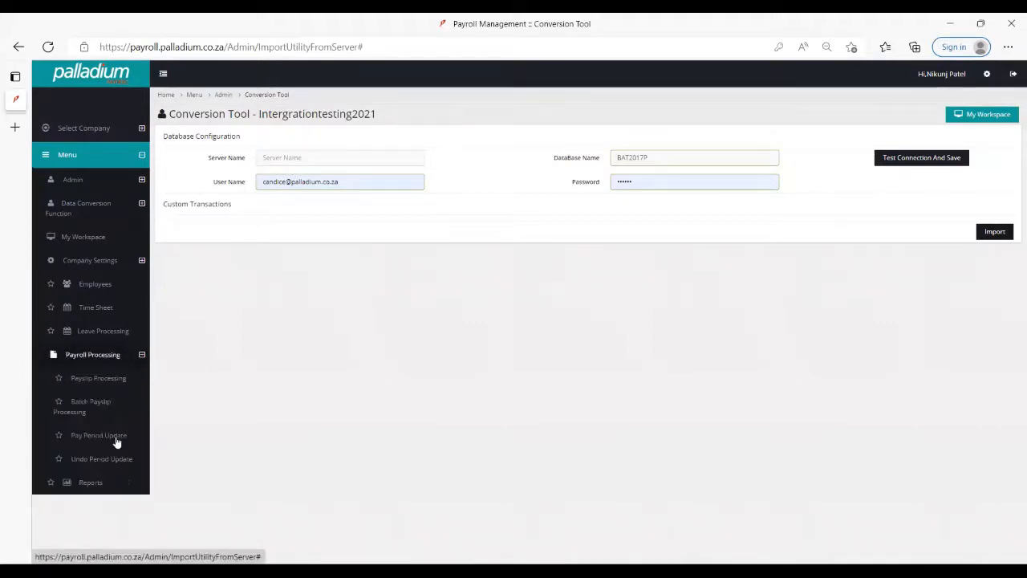
{"action": "left_click", "coordinate": [116, 439]}
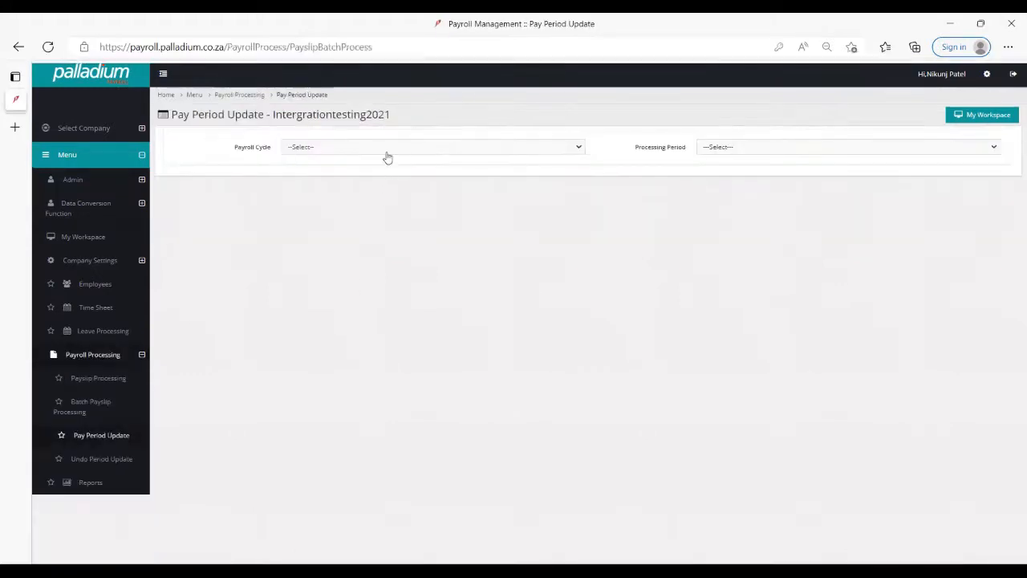
{"action": "left_click", "coordinate": [388, 153]}
{"action": "left_click", "coordinate": [398, 231]}
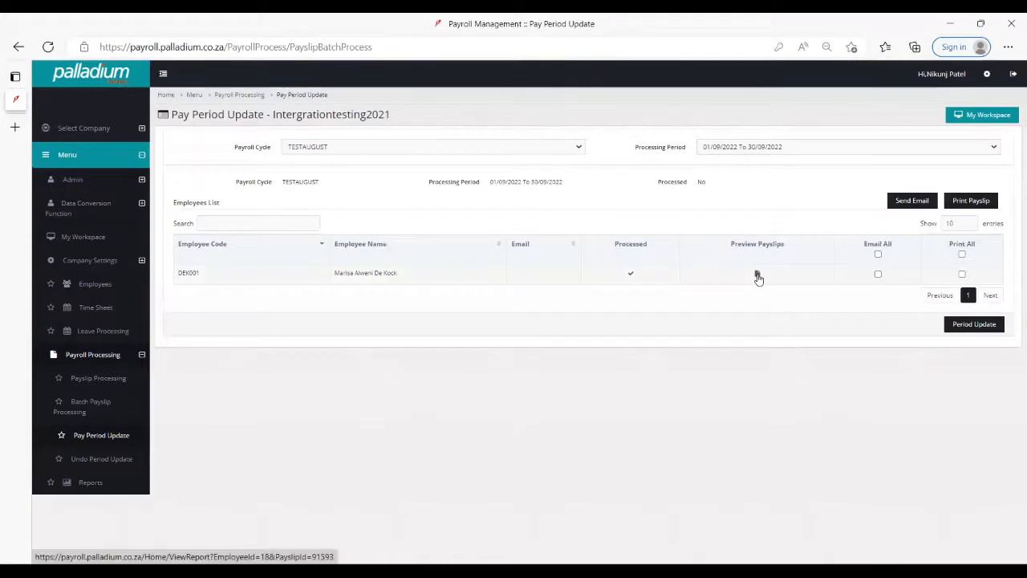
{"action": "left_click", "coordinate": [728, 150]}
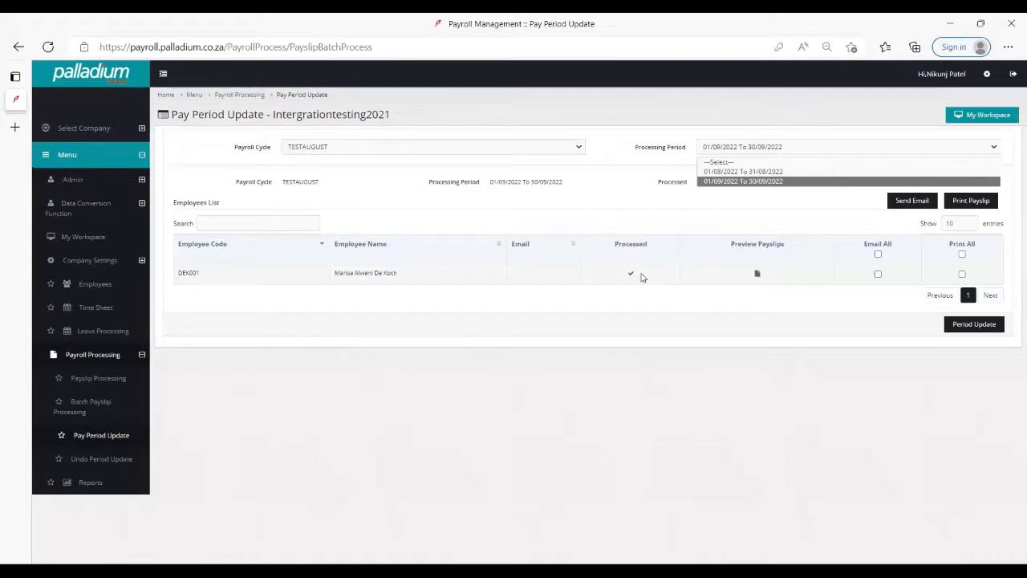
- Open the data conversion File Import utility and view the available import functionality options
{"action": "left_click", "coordinate": [106, 261]}
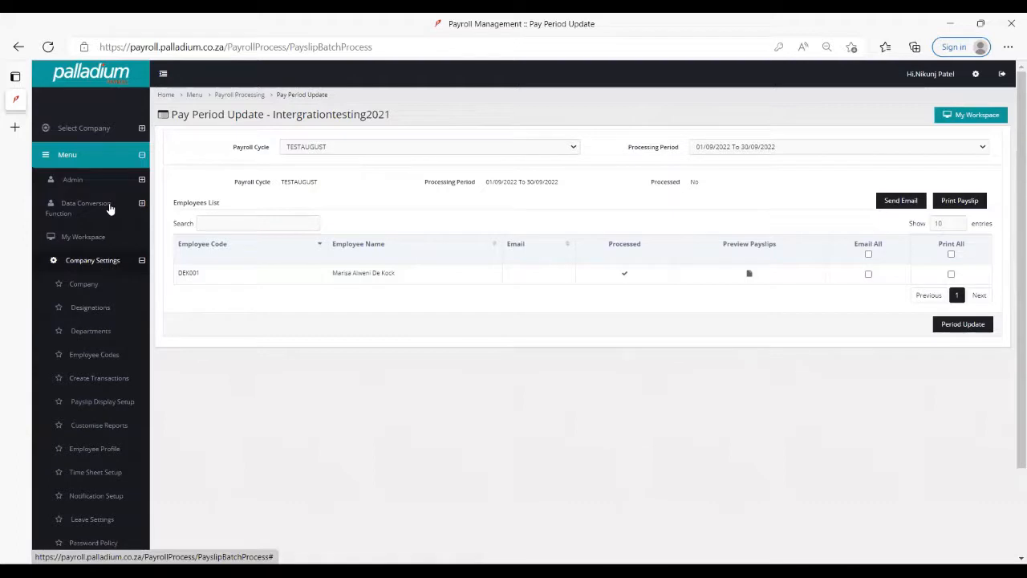
{"action": "left_click", "coordinate": [109, 206]}
{"action": "left_click", "coordinate": [113, 240]}
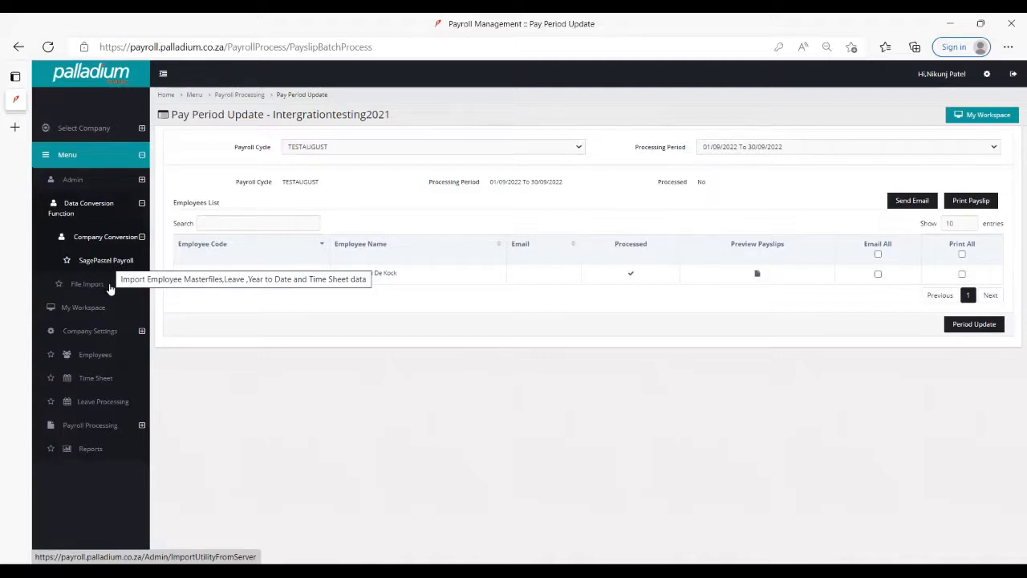
{"action": "left_click", "coordinate": [110, 285]}
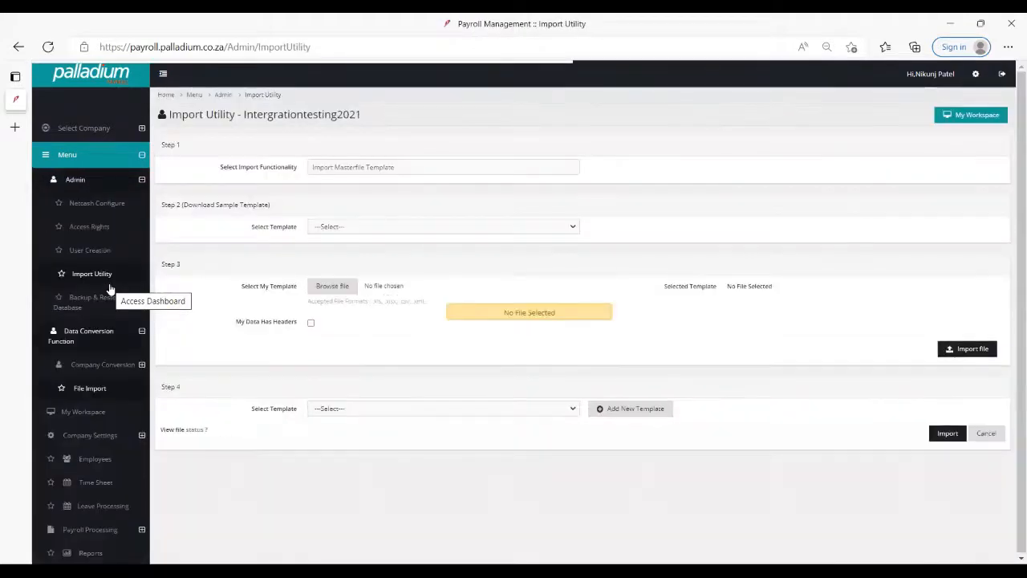
{"action": "left_click", "coordinate": [402, 164]}
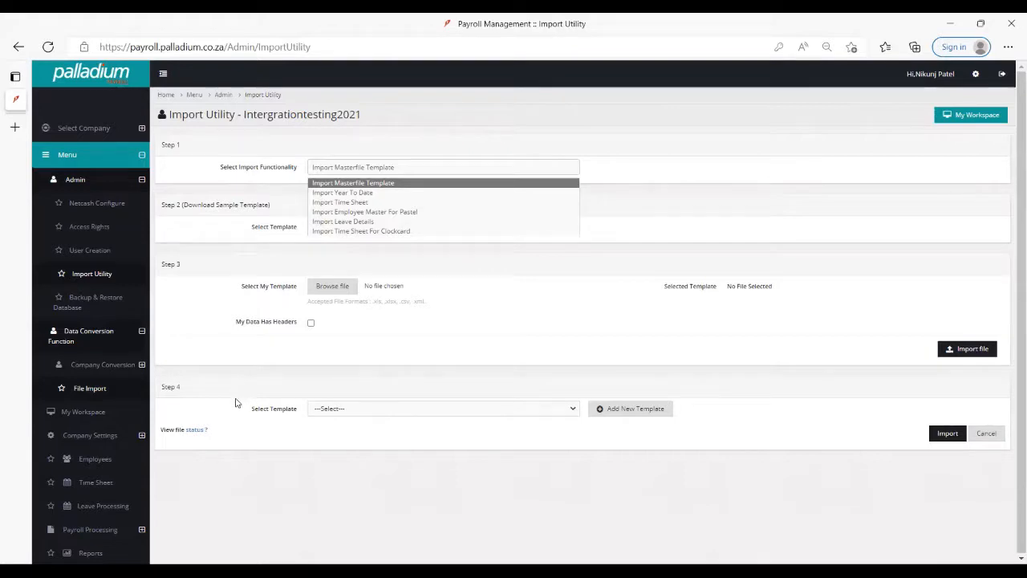
- Review the payroll and leave report lists, ending on the payroll reports
{"action": "left_click", "coordinate": [99, 557]}
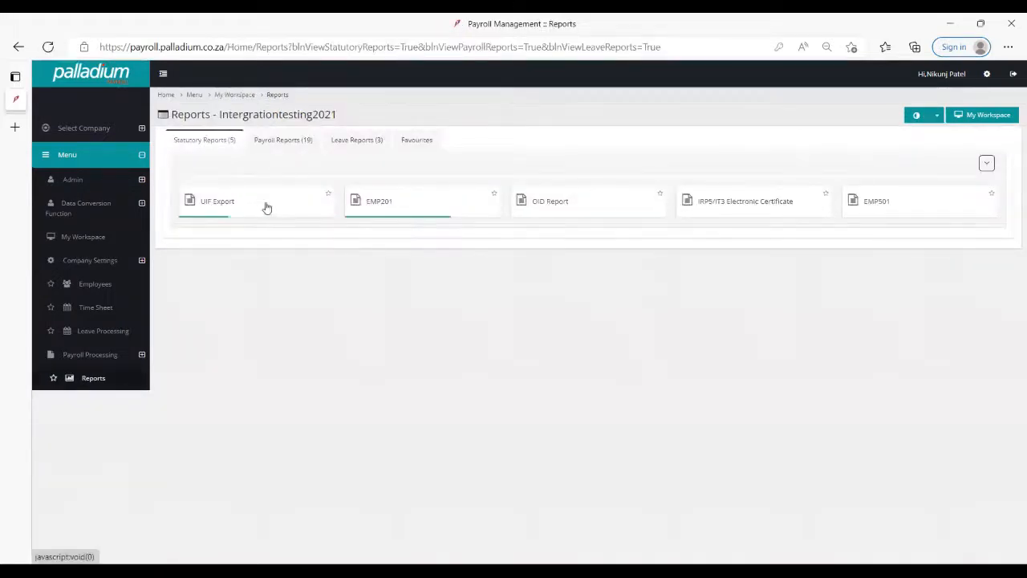
{"action": "left_click", "coordinate": [282, 140]}
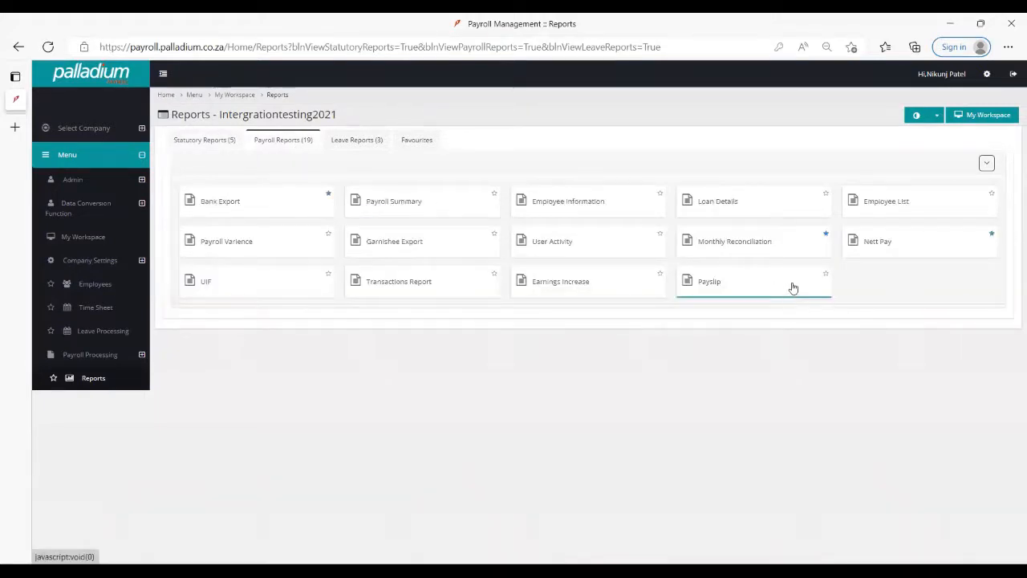
{"action": "left_click", "coordinate": [358, 140]}
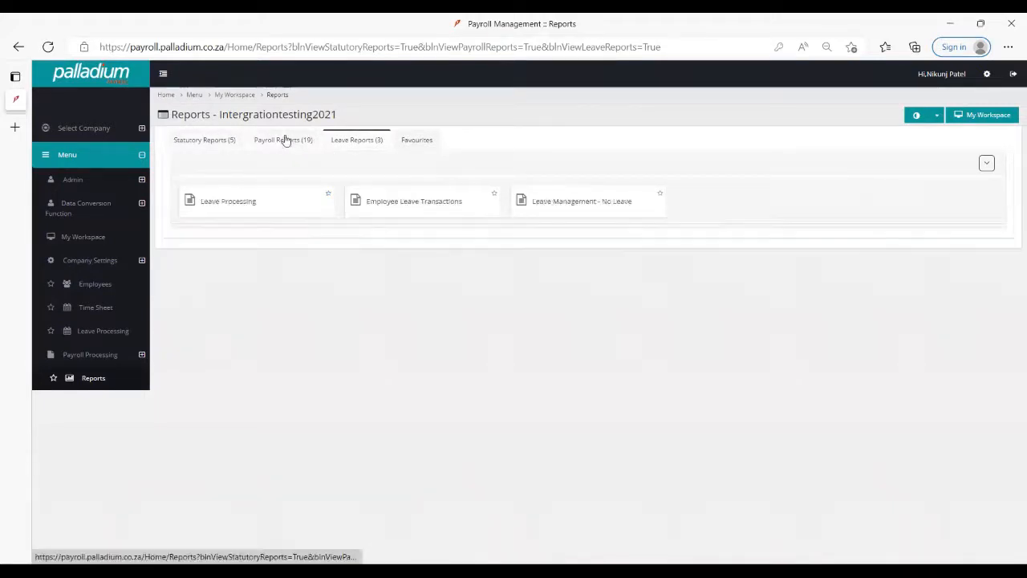
{"action": "left_click", "coordinate": [286, 140]}
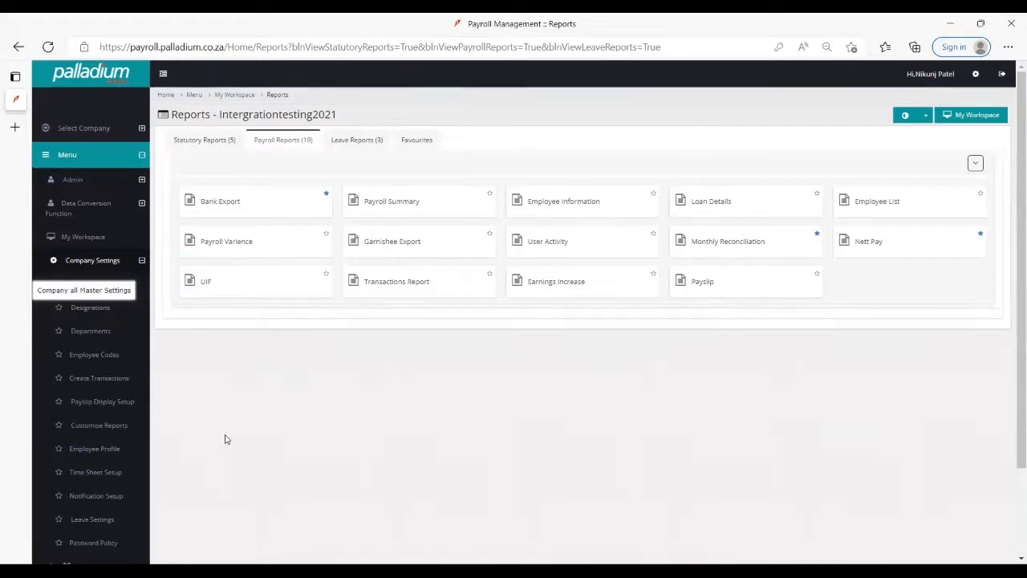
- Open the Customise Reports settings and look through the list of reports available for customisation
{"action": "scroll", "coordinate": [225, 439], "scroll_direction": "down", "scroll_amount": 1}
{"action": "scroll", "coordinate": [225, 439], "scroll_direction": "down", "scroll_amount": 1}
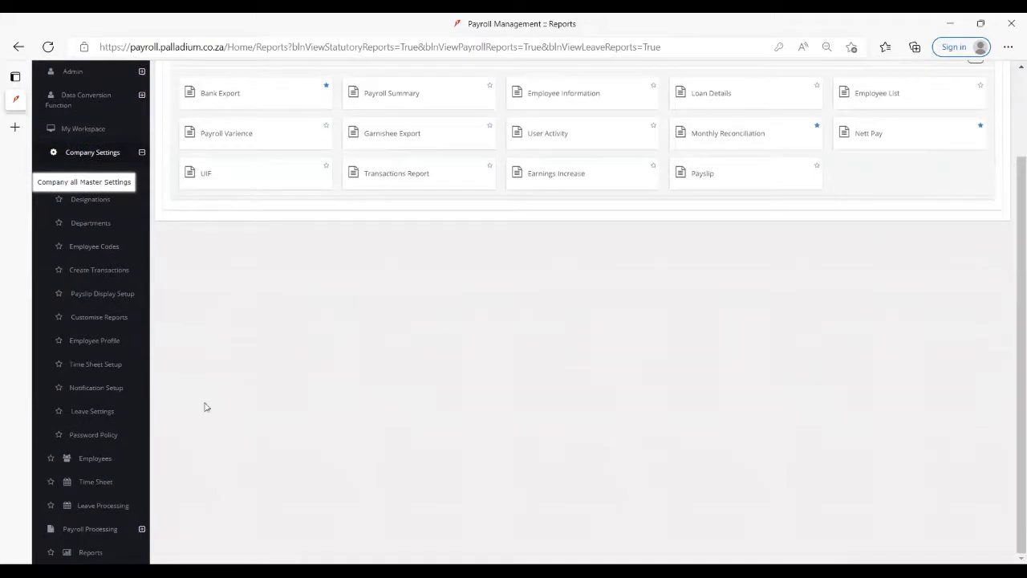
{"action": "left_click", "coordinate": [118, 329]}
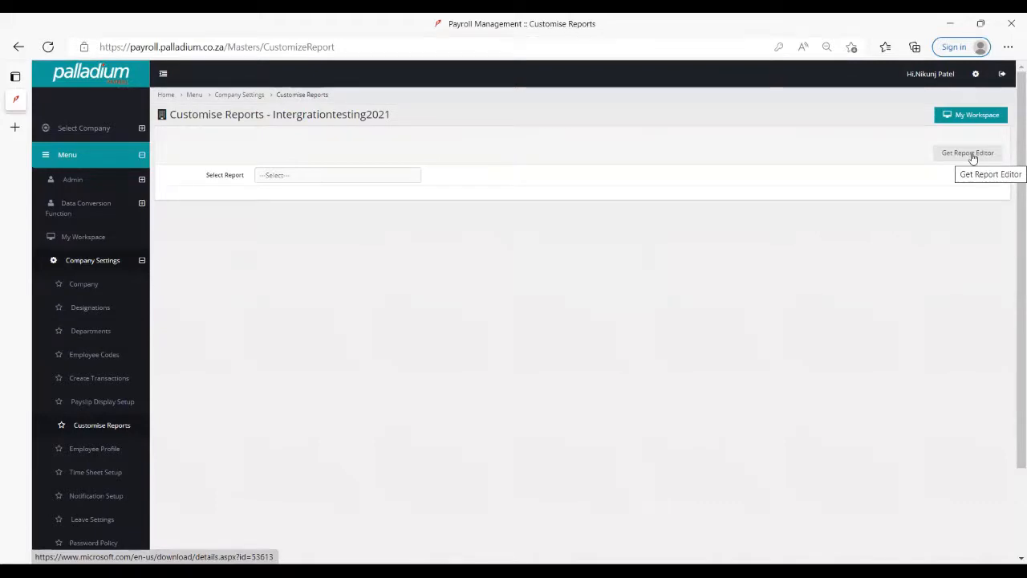
{"action": "left_click", "coordinate": [333, 176]}
{"action": "scroll", "coordinate": [332, 206], "scroll_direction": "down", "scroll_amount": 3}
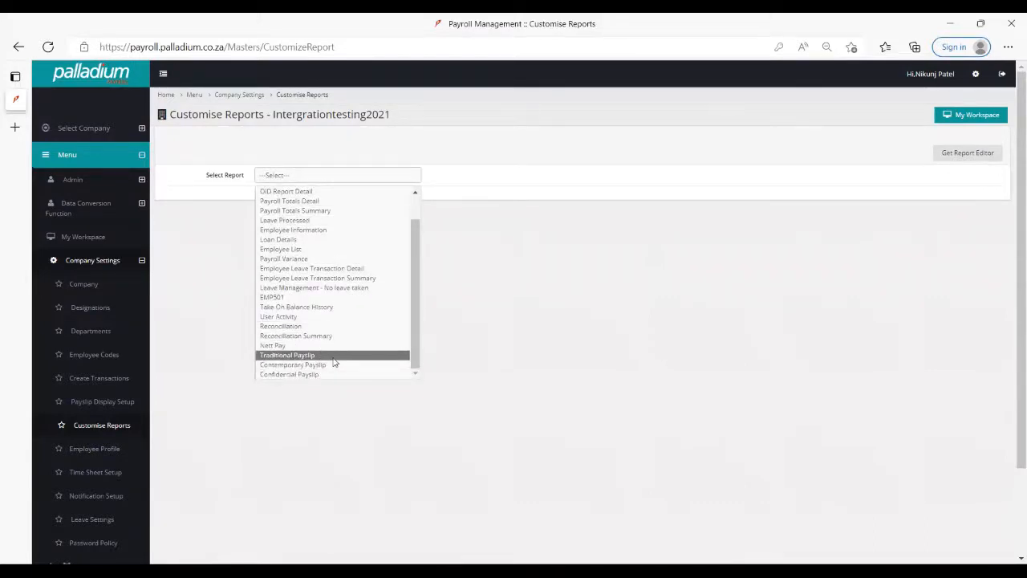
{"action": "scroll", "coordinate": [334, 359], "scroll_direction": "up", "scroll_amount": 1}
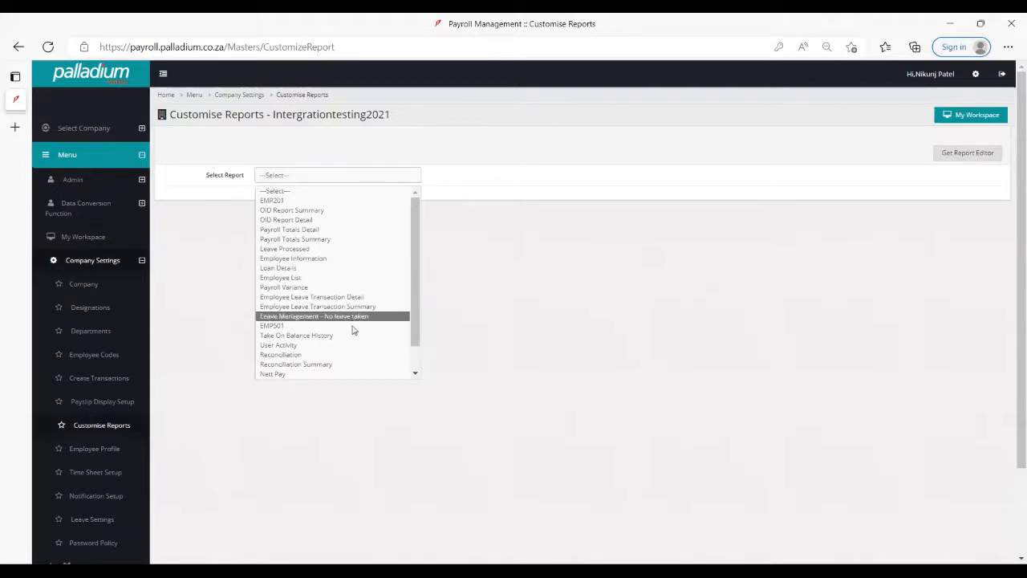
- Select the Confidential Payslip report for customisation and download its report layout file
{"action": "scroll", "coordinate": [345, 351], "scroll_direction": "down", "scroll_amount": 1}
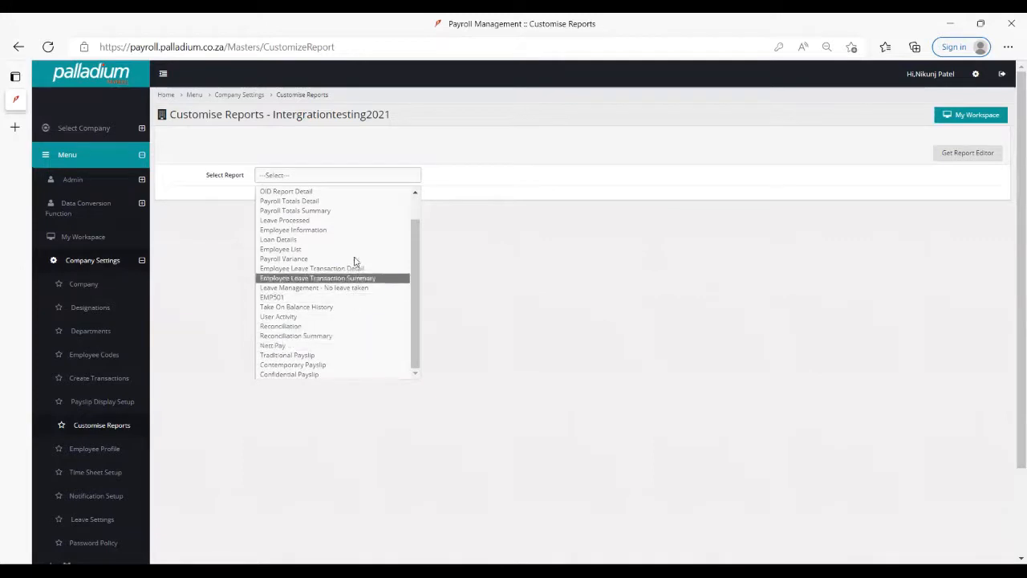
{"action": "mouse_move", "coordinate": [415, 304]}
{"action": "left_mouse_down"}
{"action": "mouse_move", "coordinate": [419, 286]}
{"action": "mouse_move", "coordinate": [416, 315]}
{"action": "mouse_move", "coordinate": [417, 276]}
{"action": "mouse_move", "coordinate": [417, 309]}
{"action": "left_mouse_up"}
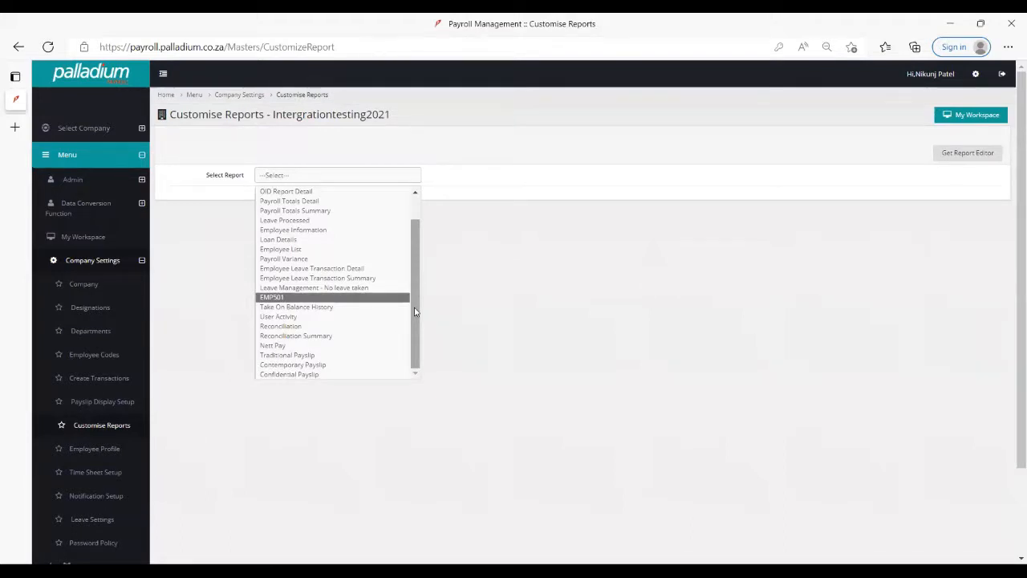
{"action": "left_click", "coordinate": [392, 375]}
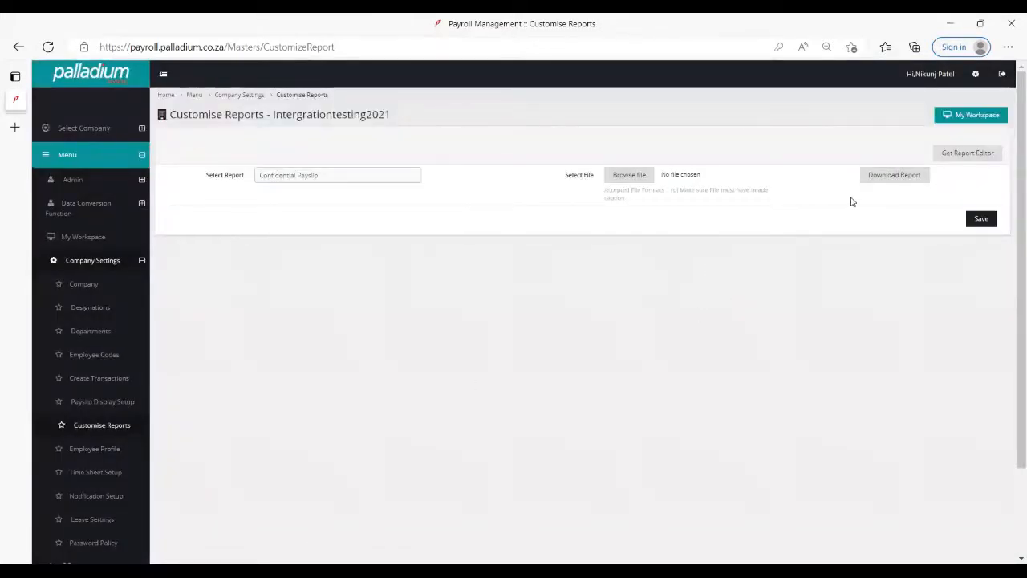
{"action": "left_click", "coordinate": [889, 182]}
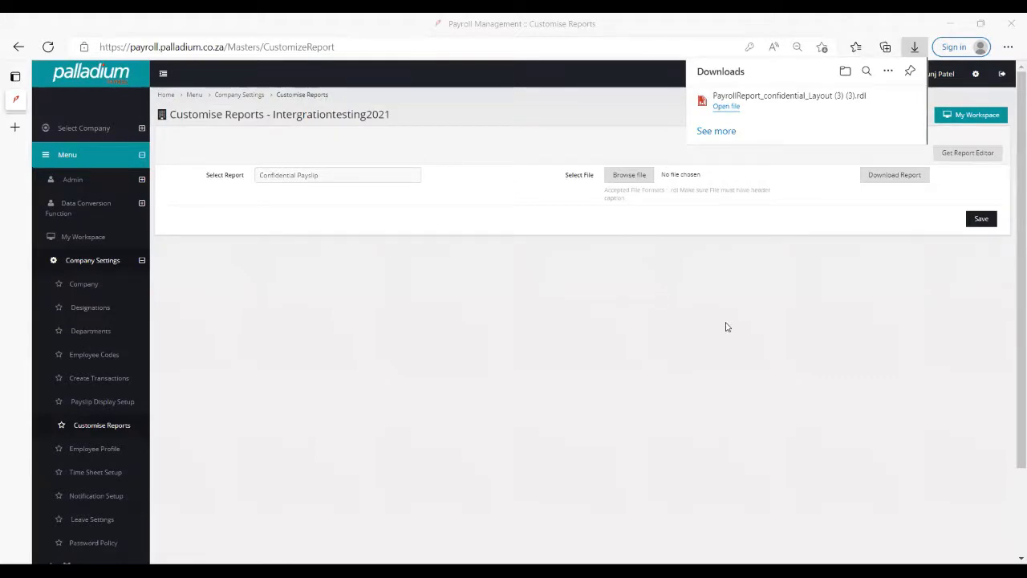
{"action": "left_click", "coordinate": [726, 324]}
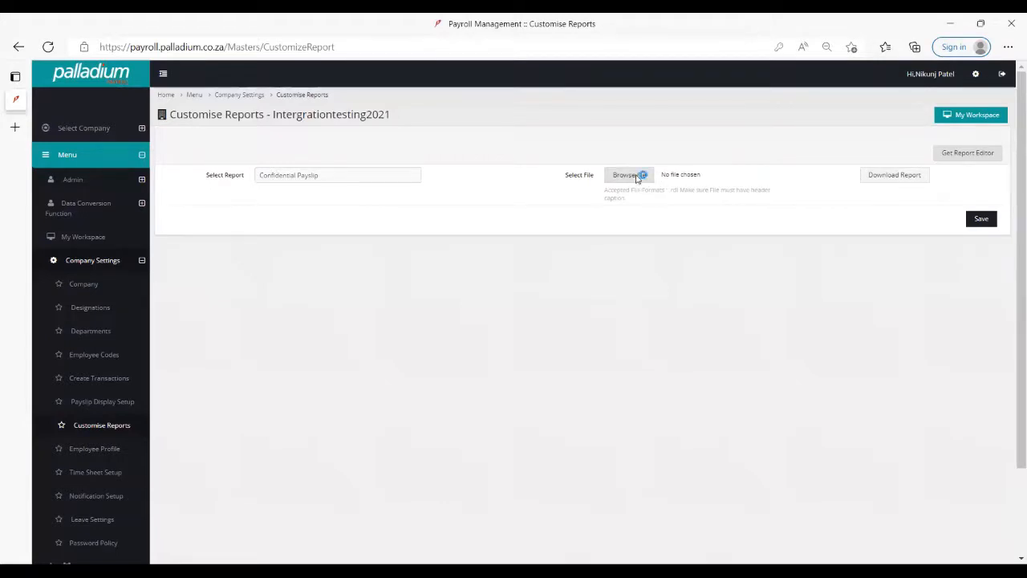
- Upload PayrollReport_confidential_Layout (3) (3).rdl from Downloads as the Confidential Payslip layout and save it
{"action": "left_click", "coordinate": [637, 176]}
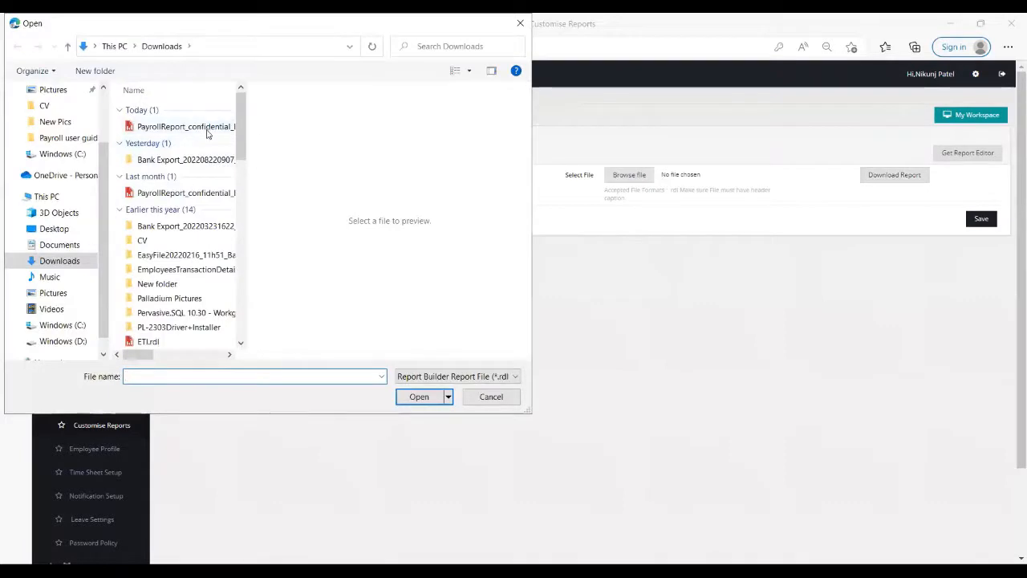
{"action": "left_click", "coordinate": [204, 133]}
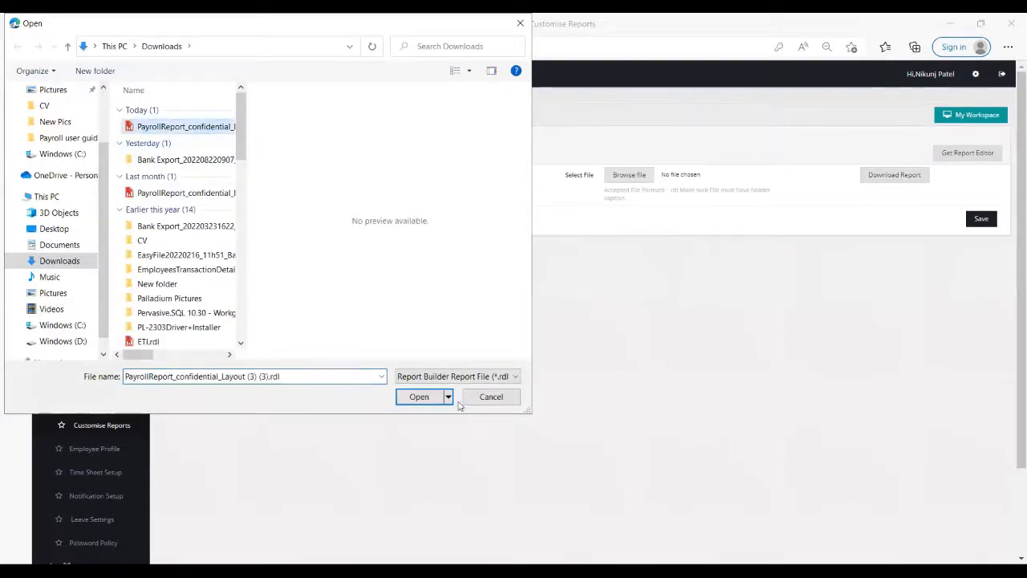
{"action": "left_click", "coordinate": [419, 396]}
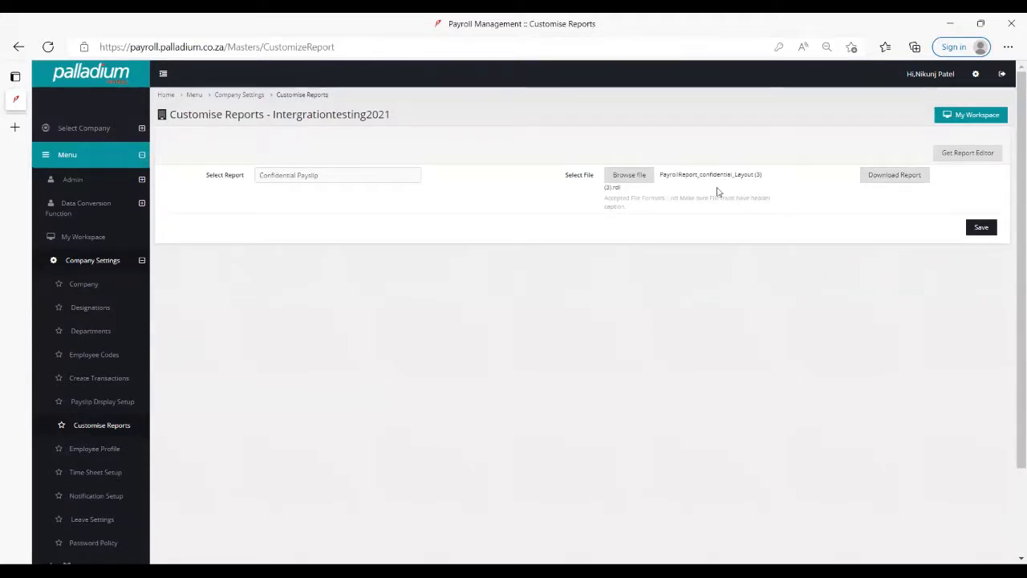
{"action": "left_click", "coordinate": [979, 228]}
- In Payslip Display Setup, choose Confidential Layout (Custom) as the payslip layout and save the setting
{"action": "scroll", "coordinate": [237, 405], "scroll_direction": "down", "scroll_amount": 2}
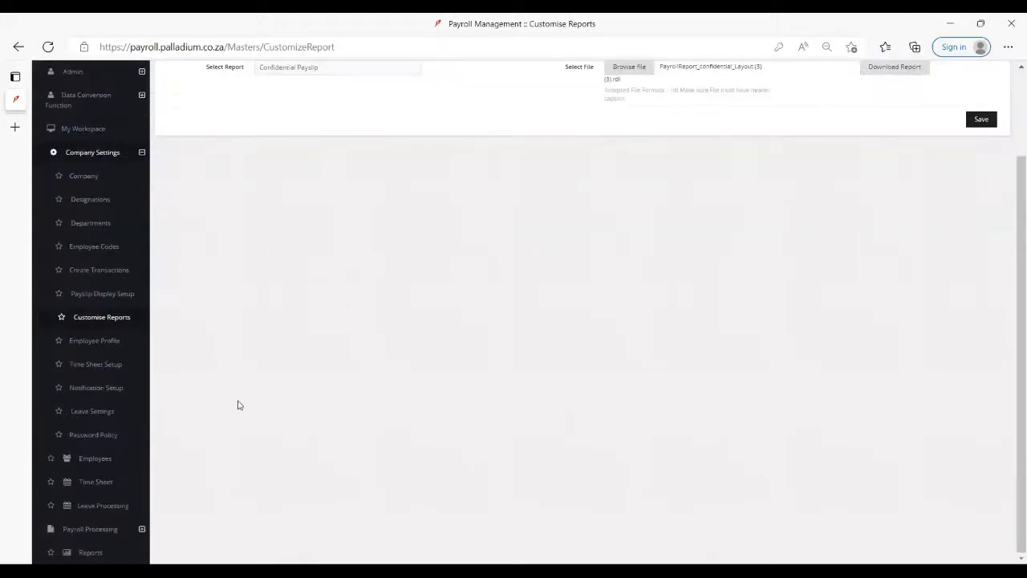
{"action": "scroll", "coordinate": [230, 414], "scroll_direction": "up", "scroll_amount": 2}
{"action": "scroll", "coordinate": [230, 416], "scroll_direction": "down", "scroll_amount": 2}
{"action": "left_click", "coordinate": [119, 299]}
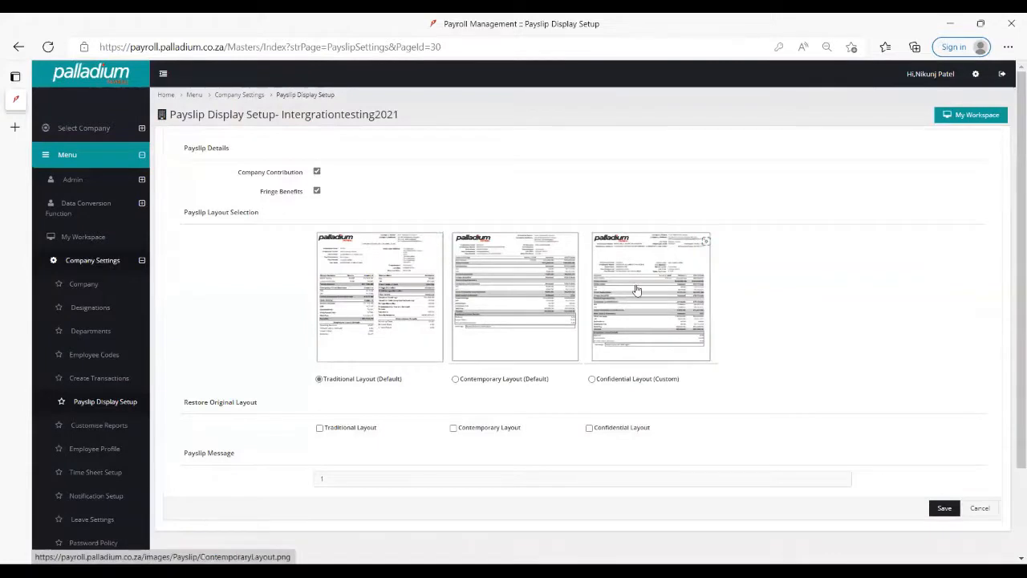
{"action": "scroll", "coordinate": [389, 385], "scroll_direction": "down", "scroll_amount": 1}
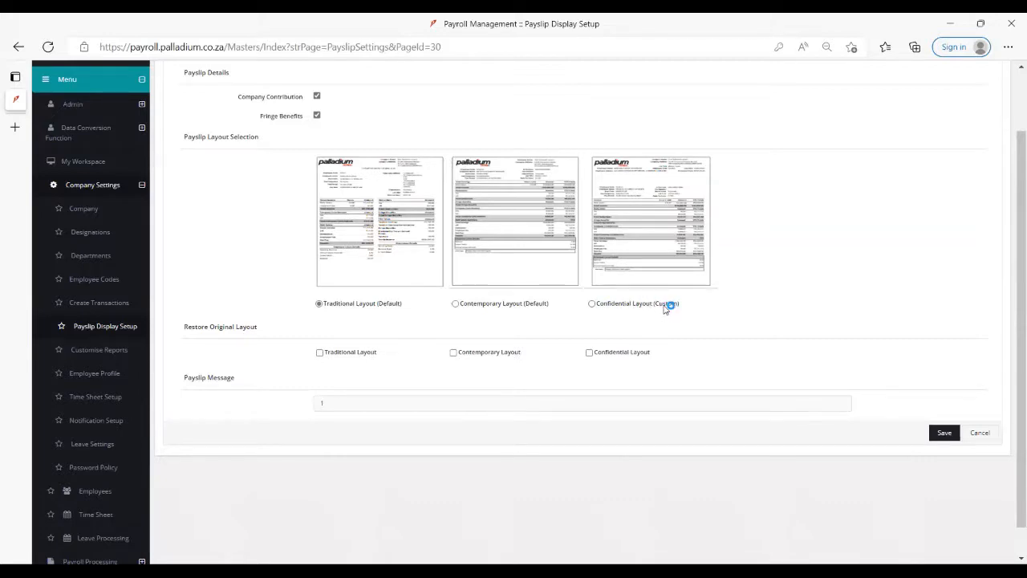
{"action": "left_click", "coordinate": [593, 305]}
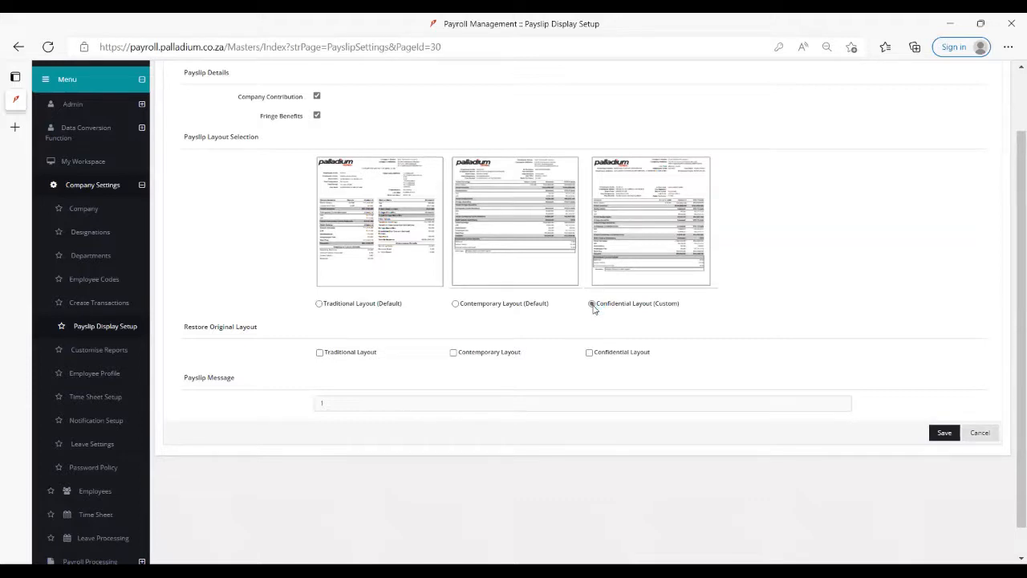
{"action": "left_click", "coordinate": [944, 433]}
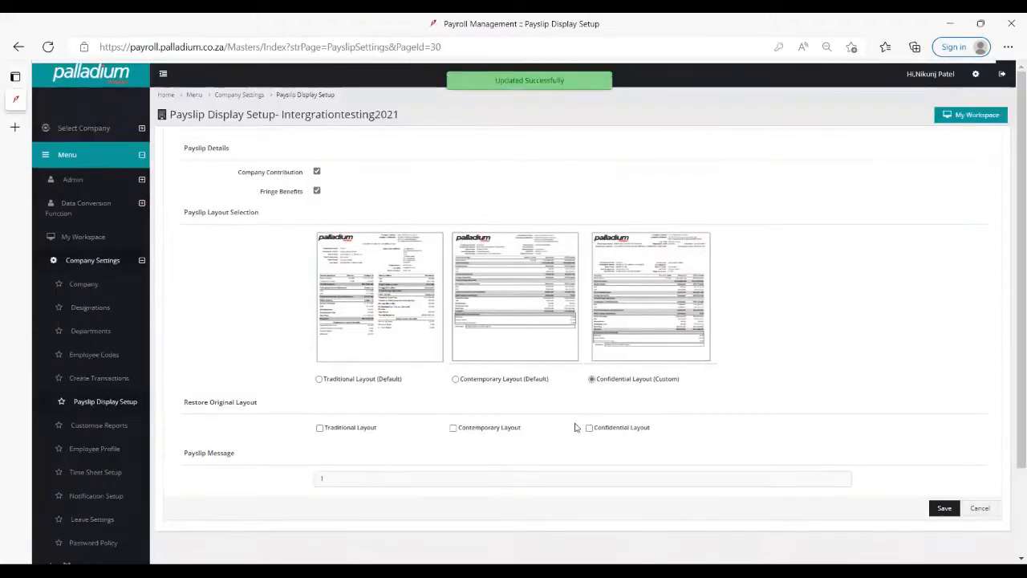
- Set the payslip message to "Thank you", leaving the Confidential Layout restore option unticked, and save the payslip display settings
{"action": "left_click", "coordinate": [589, 428]}
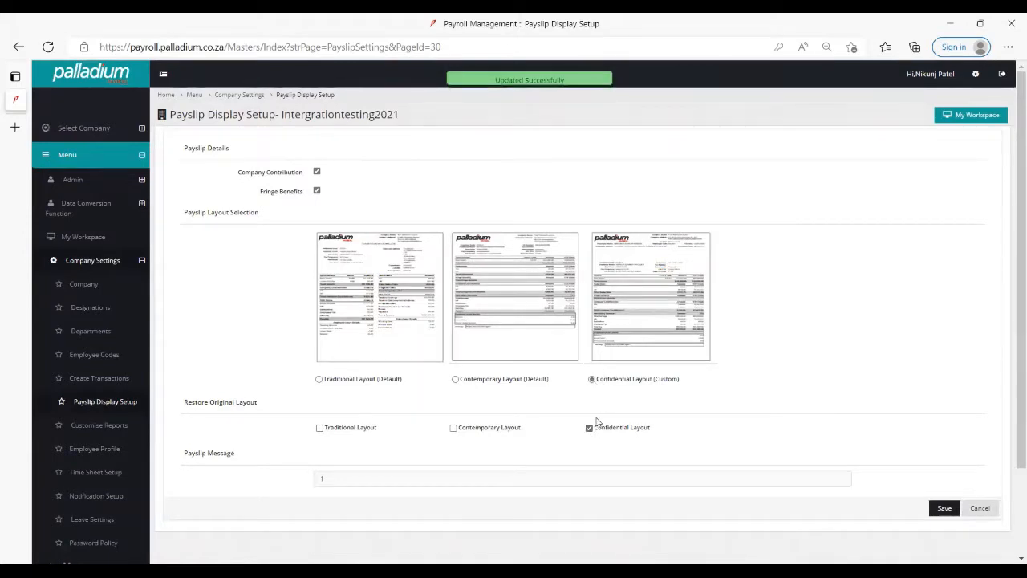
{"action": "left_click", "coordinate": [590, 427]}
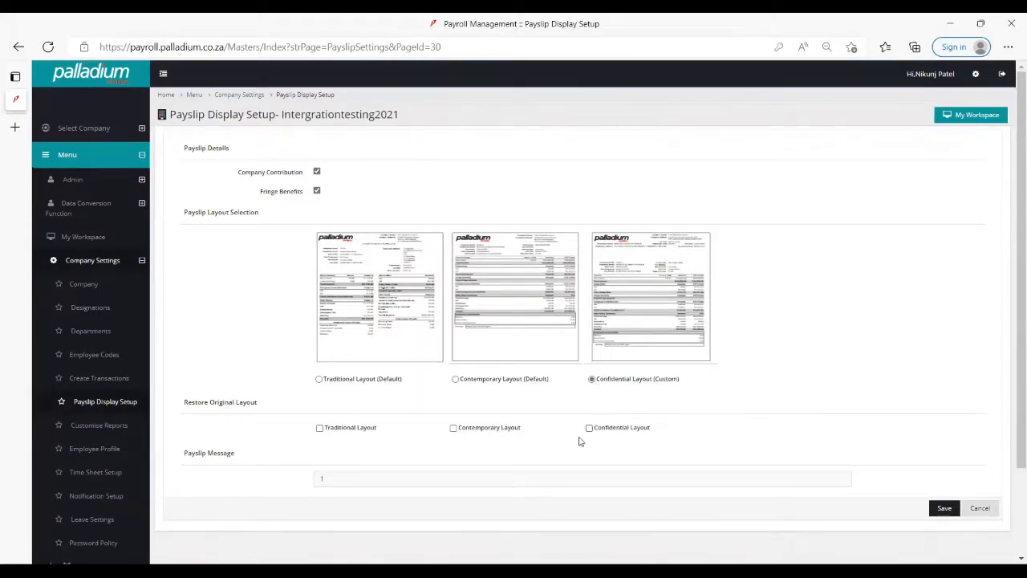
{"action": "left_click_drag", "start_coordinate": [405, 482], "coordinate": [280, 489]}
{"action": "type", "text": "Tha"}
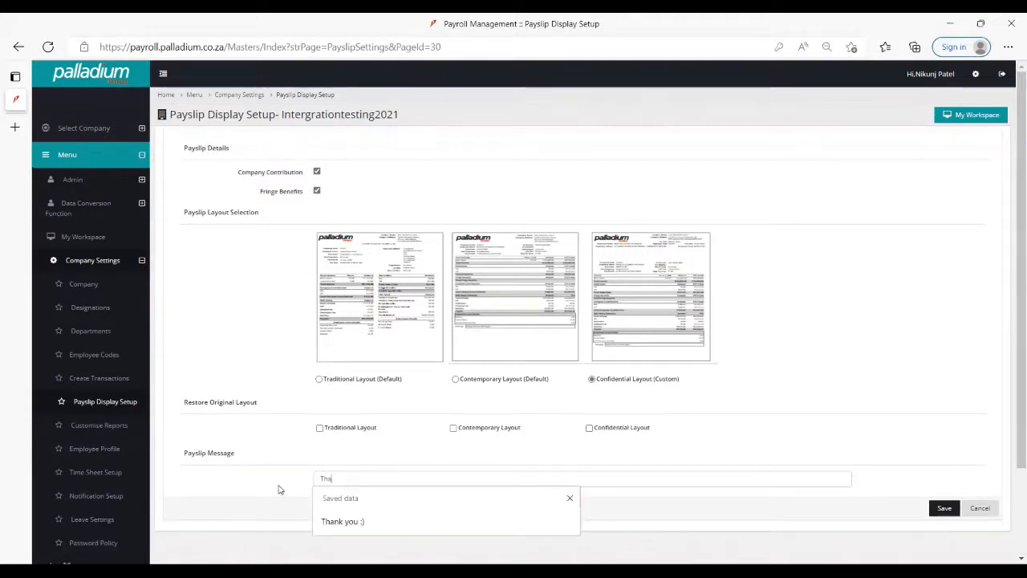
{"action": "key", "text": "Down"}
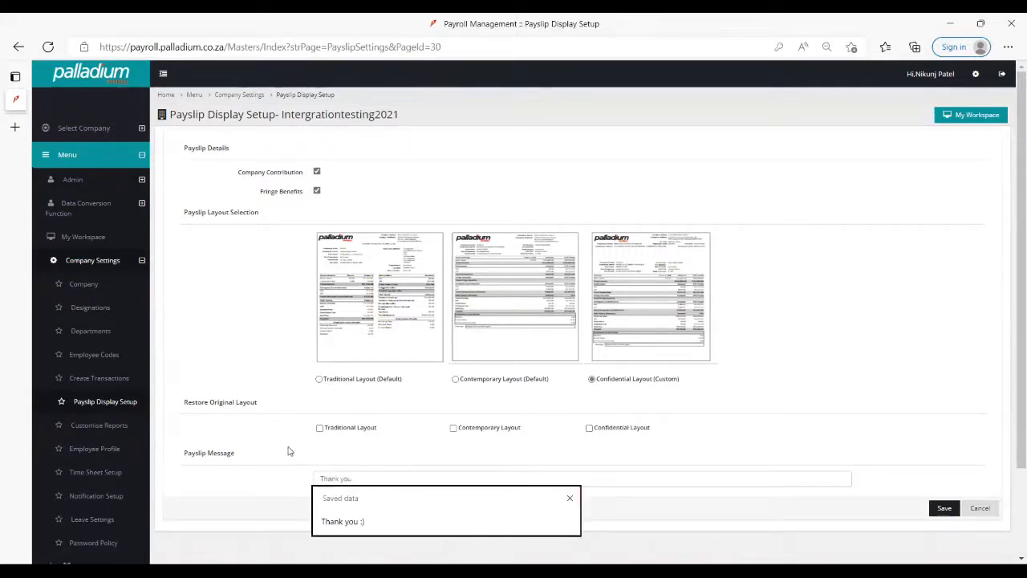
{"action": "key", "text": "Return"}
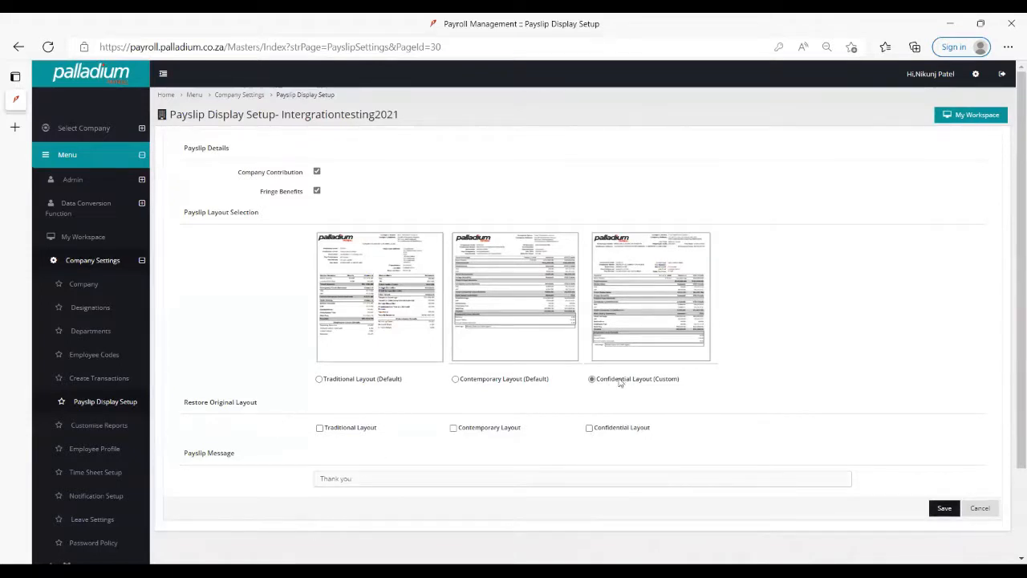
{"action": "left_click", "coordinate": [943, 509]}
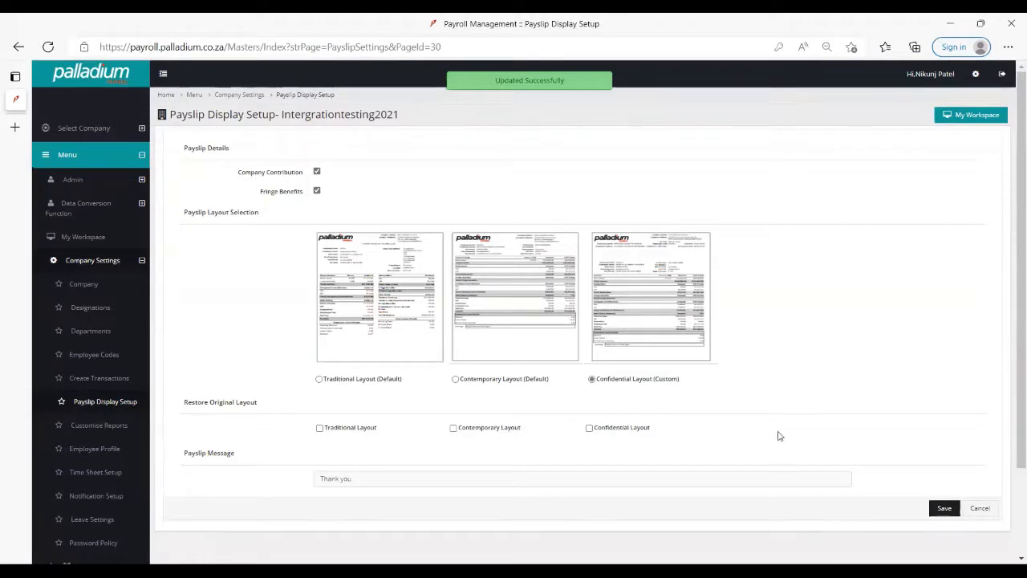
- Open Pay Period Update for the TESTAUGUST cycle, period 01/09/2022 to 30/09/2022, and preview the listed employee's payslip
{"action": "scroll", "coordinate": [633, 381], "scroll_direction": "down", "scroll_amount": 2}
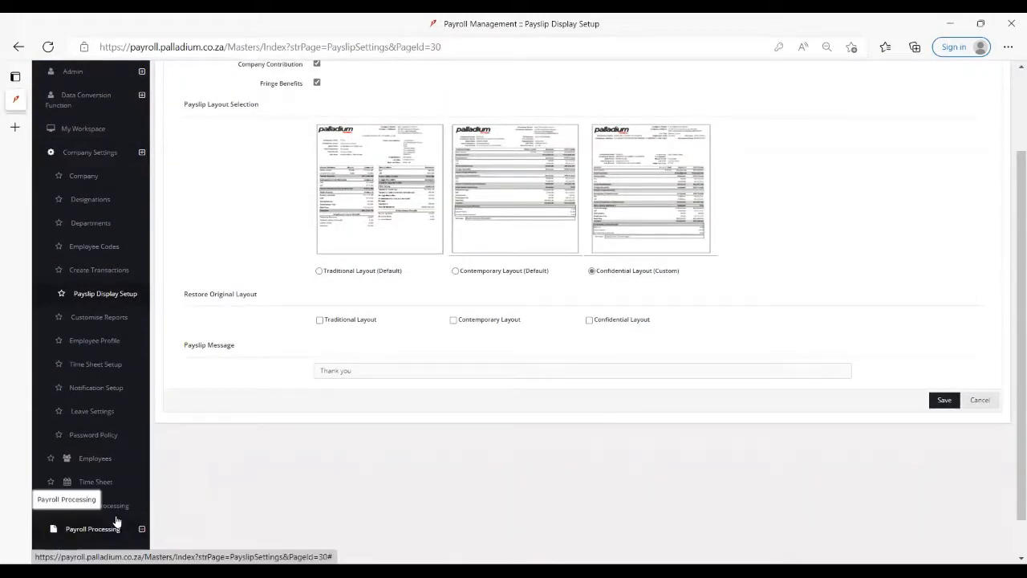
{"action": "left_click", "coordinate": [120, 528]}
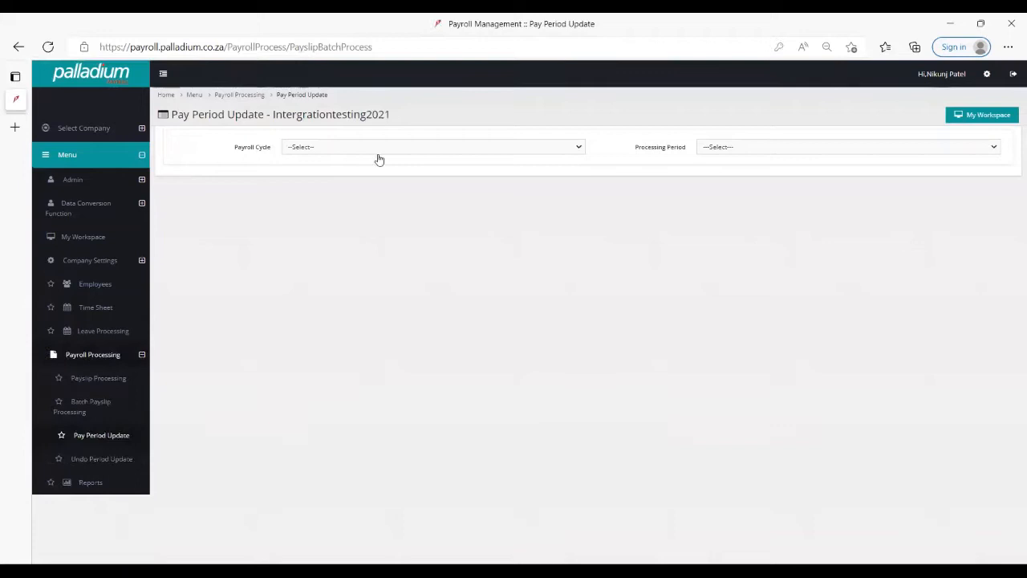
{"action": "left_click", "coordinate": [379, 148]}
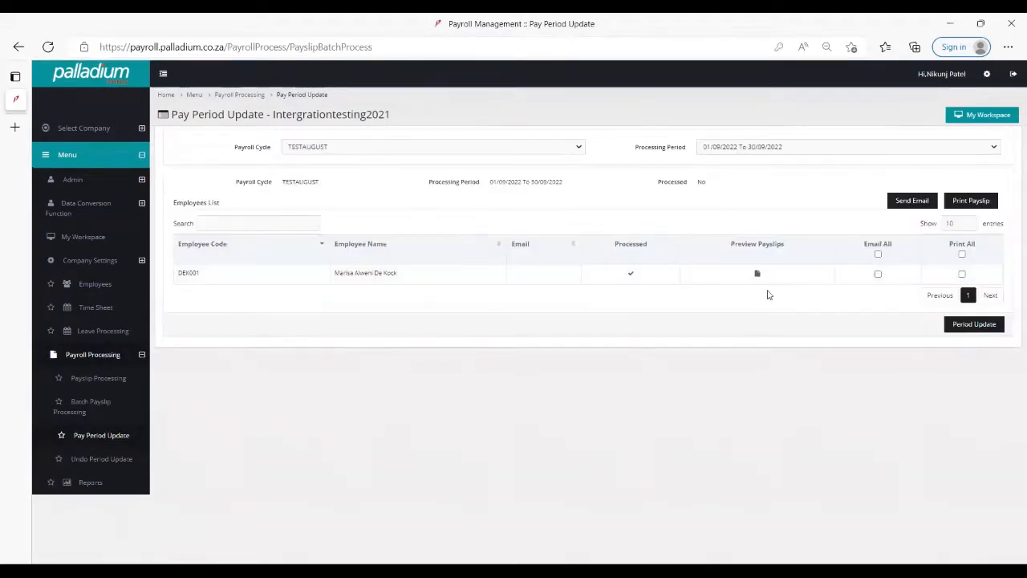
{"action": "left_click", "coordinate": [756, 275]}
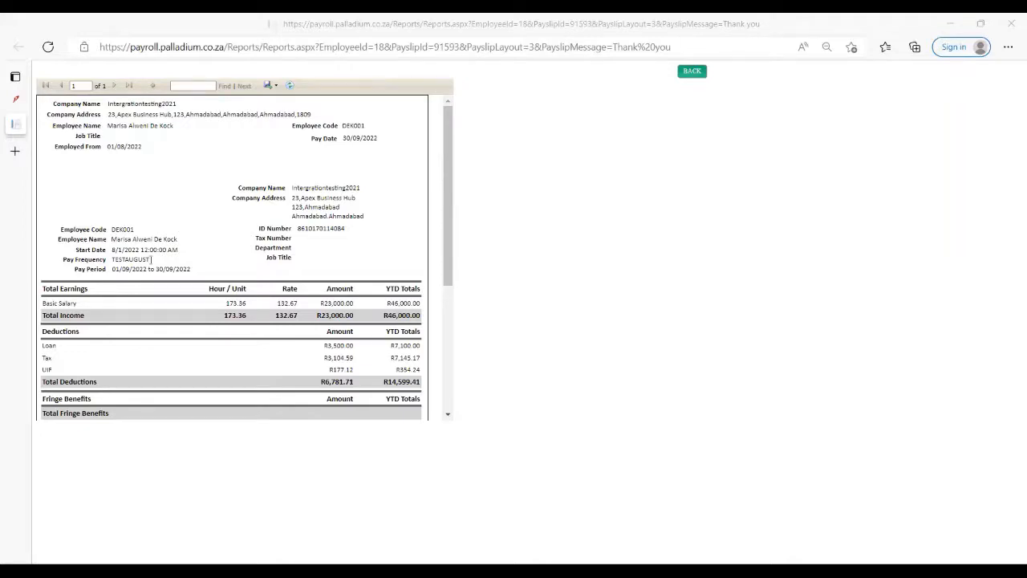
- Examine the customised confidential payslip from the company and employee header down to the leave details and message
{"action": "scroll", "coordinate": [229, 309], "scroll_direction": "down", "scroll_amount": 3}
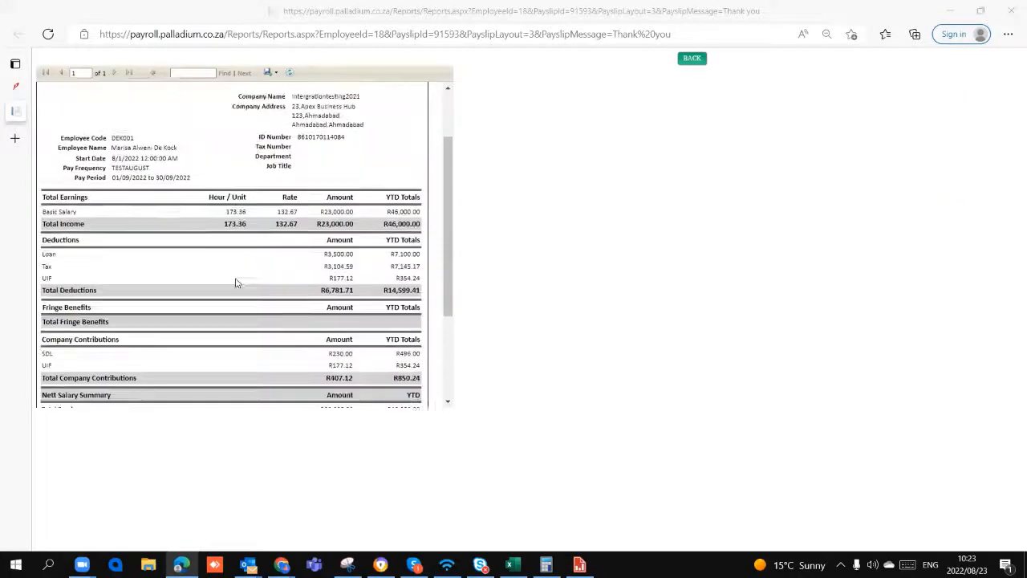
{"action": "scroll", "coordinate": [236, 282], "scroll_direction": "up", "scroll_amount": 3}
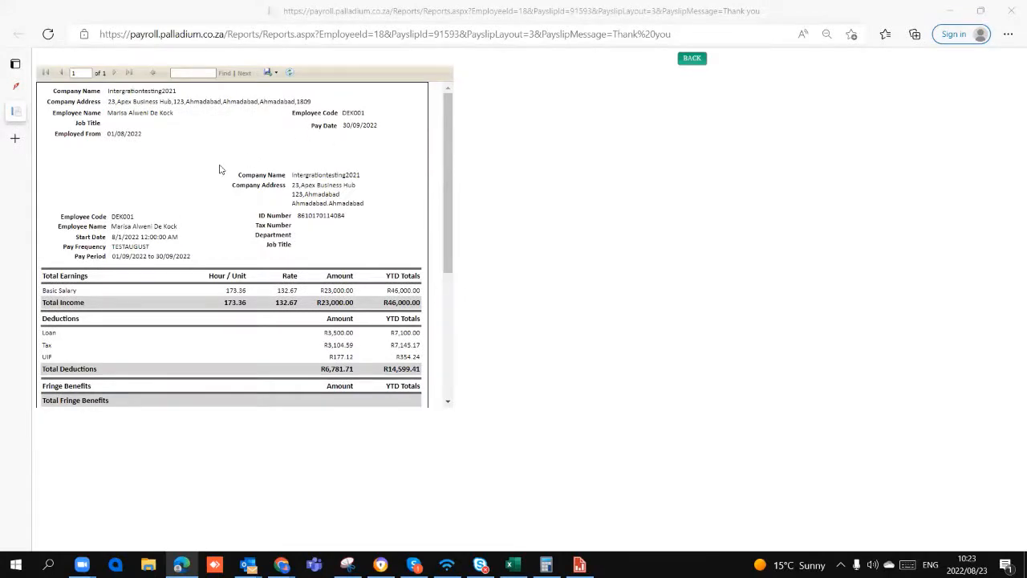
{"action": "scroll", "coordinate": [161, 245], "scroll_direction": "down", "scroll_amount": 4}
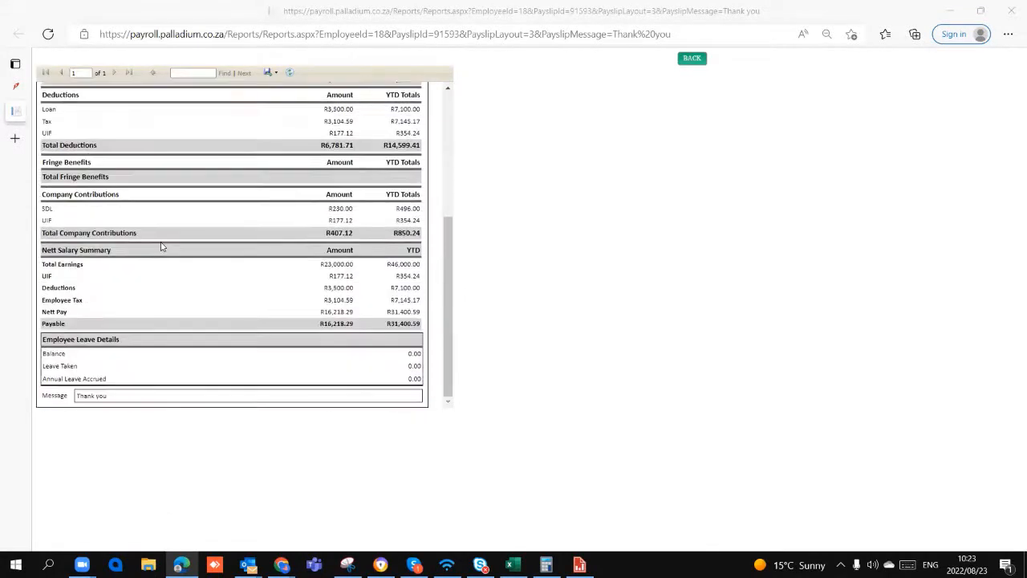
{"action": "scroll", "coordinate": [161, 246], "scroll_direction": "up", "scroll_amount": 5}
{"action": "scroll", "coordinate": [160, 246], "scroll_direction": "down", "scroll_amount": 4}
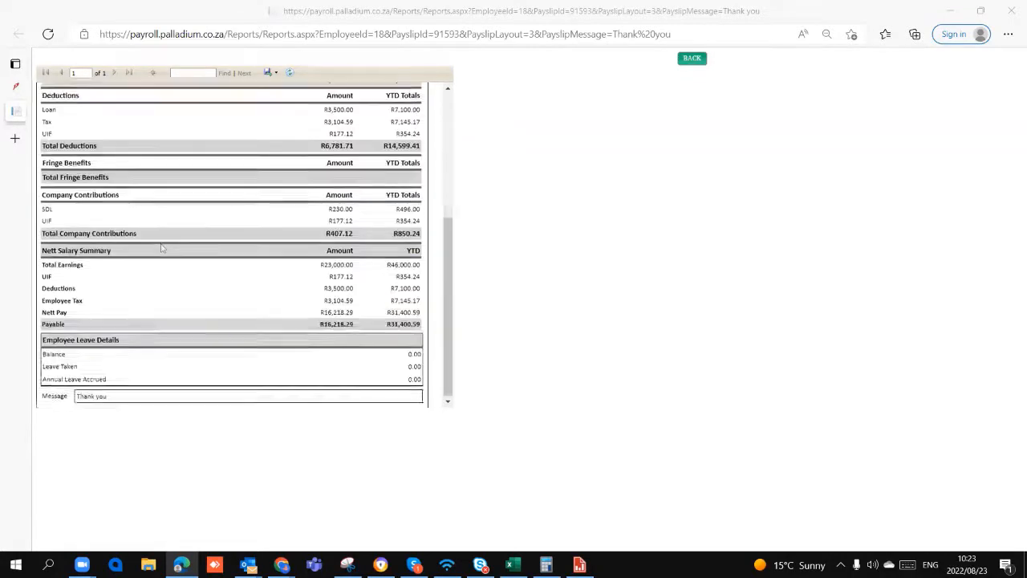
{"action": "scroll", "coordinate": [160, 246], "scroll_direction": "up", "scroll_amount": 2}
{"action": "scroll", "coordinate": [161, 249], "scroll_direction": "up", "scroll_amount": 2}
{"action": "scroll", "coordinate": [162, 248], "scroll_direction": "down", "scroll_amount": 5}
{"action": "scroll", "coordinate": [161, 248], "scroll_direction": "up", "scroll_amount": 5}
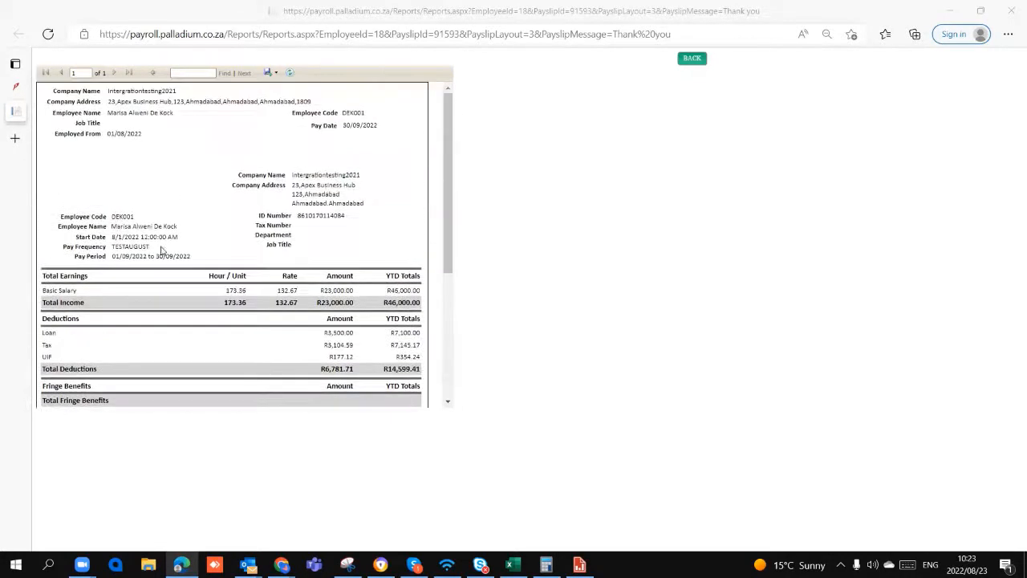
{"action": "scroll", "coordinate": [162, 251], "scroll_direction": "down", "scroll_amount": 4}
{"action": "scroll", "coordinate": [160, 251], "scroll_direction": "up", "scroll_amount": 4}
{"action": "scroll", "coordinate": [222, 265], "scroll_direction": "down", "scroll_amount": 4}
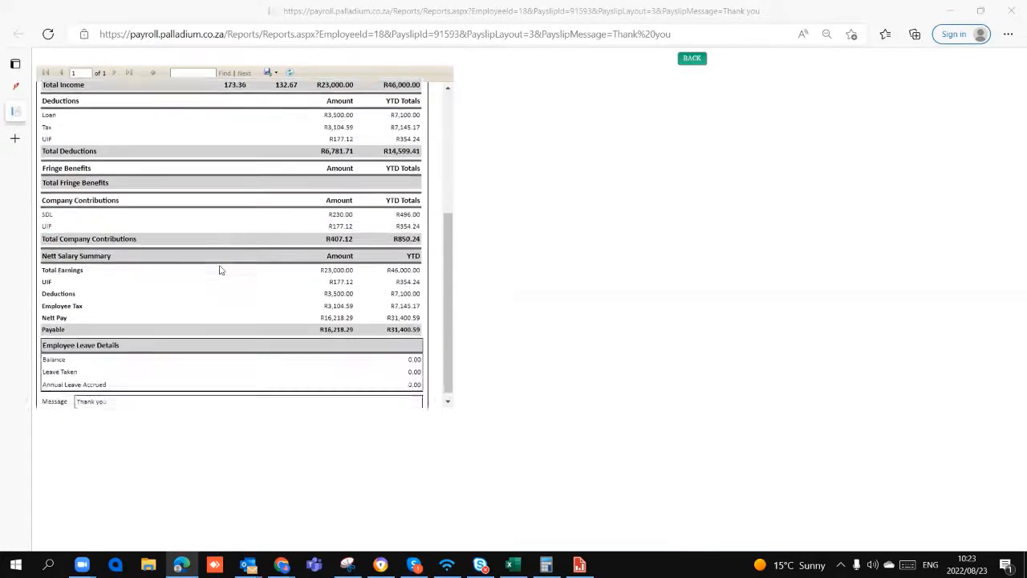
{"action": "scroll", "coordinate": [220, 267], "scroll_direction": "up", "scroll_amount": 4}
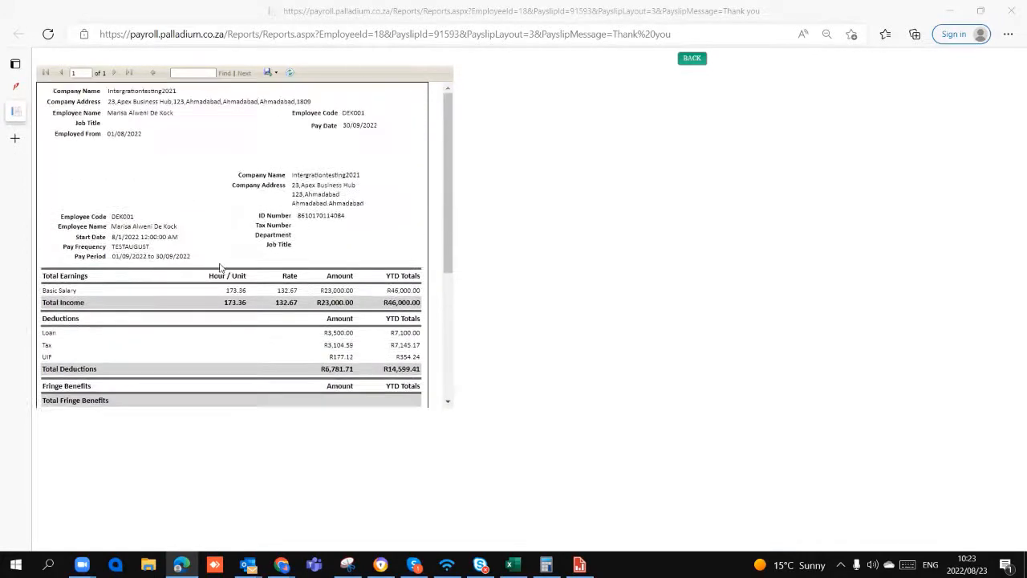
- Return to the payroll application, open the Payslip Report among the payroll reports and set its year to 2023
{"action": "left_click", "coordinate": [18, 90]}
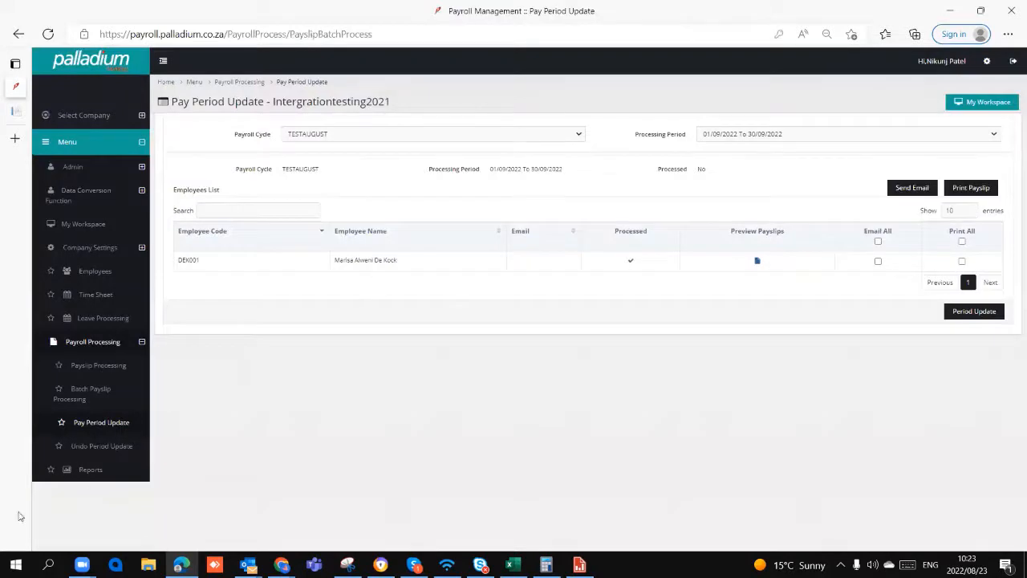
{"action": "left_click", "coordinate": [92, 470]}
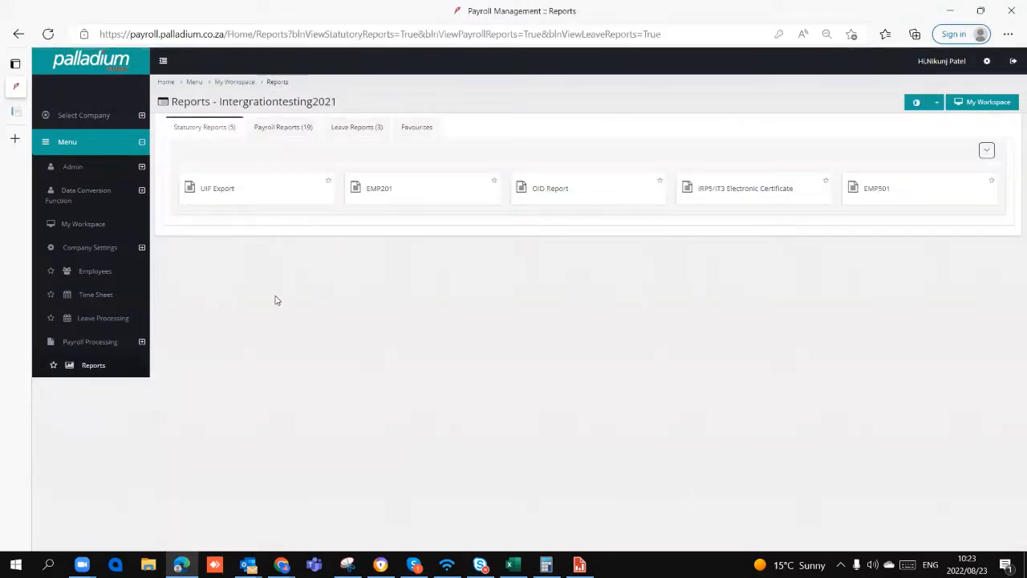
{"action": "left_click", "coordinate": [281, 128]}
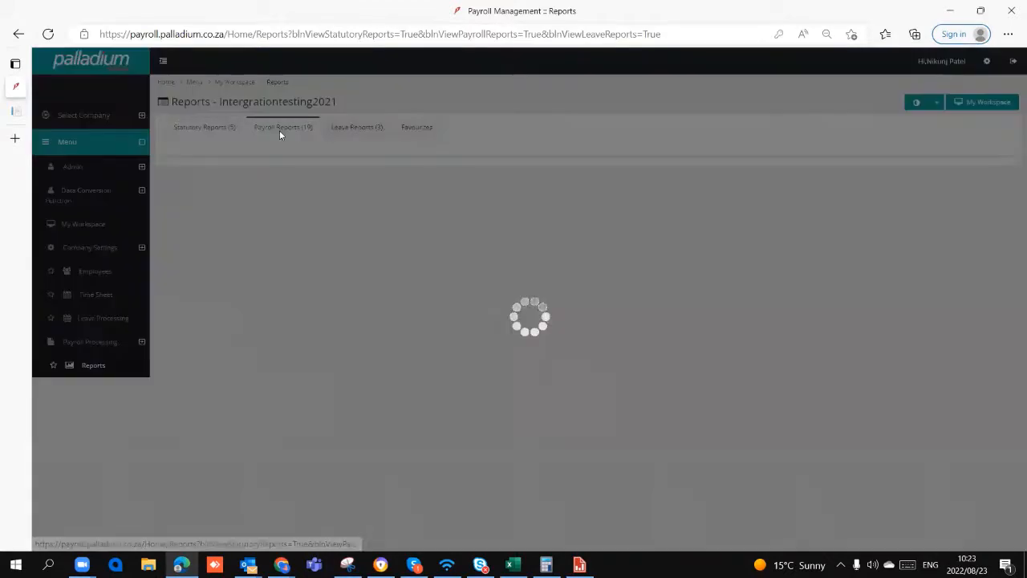
{"action": "left_click", "coordinate": [759, 277]}
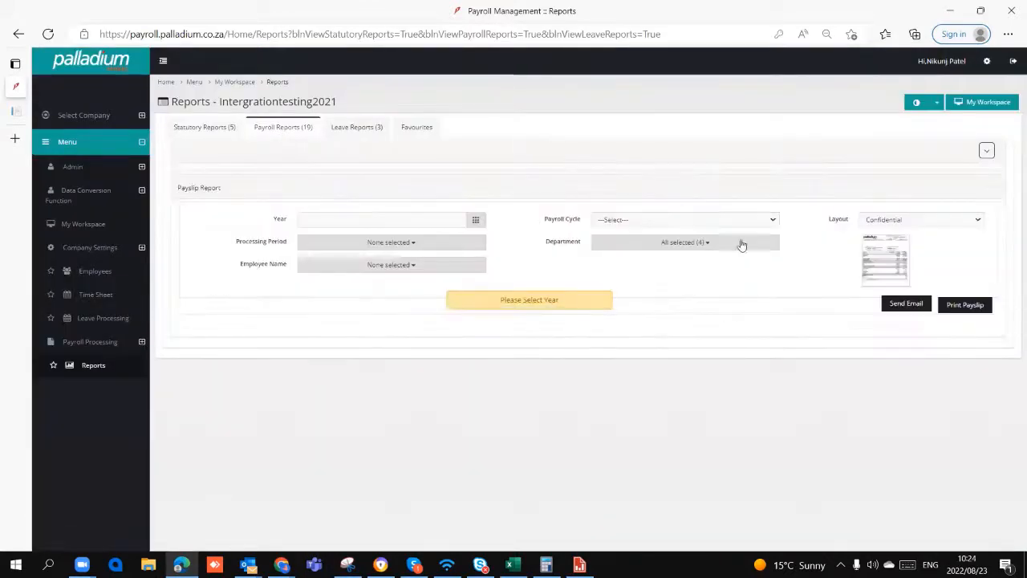
{"action": "left_click", "coordinate": [384, 220]}
{"action": "left_click", "coordinate": [315, 331]}
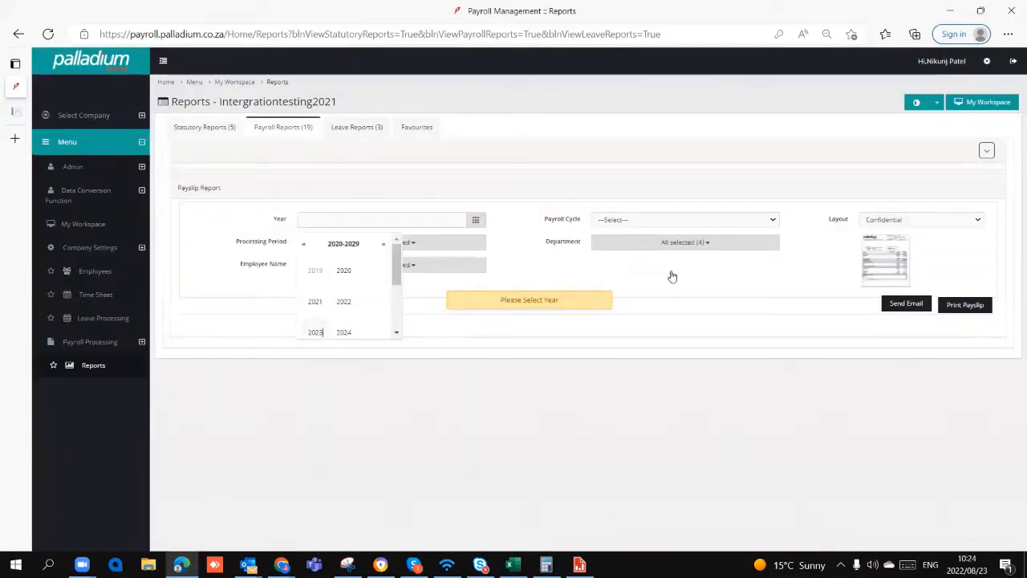
- Choose the Confidential layout for the Payslip Report
{"action": "left_click", "coordinate": [871, 219]}
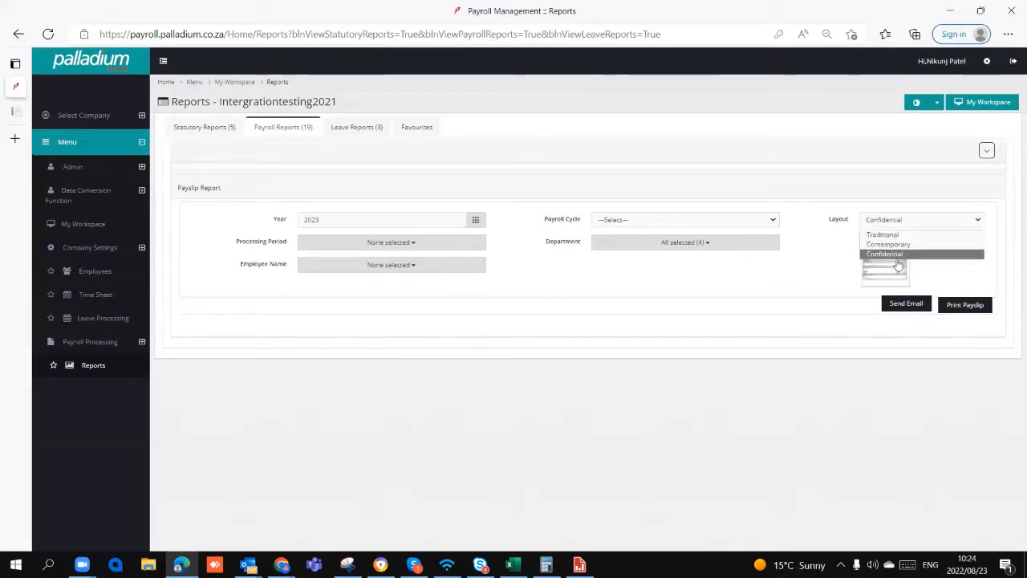
{"action": "left_click", "coordinate": [897, 255]}
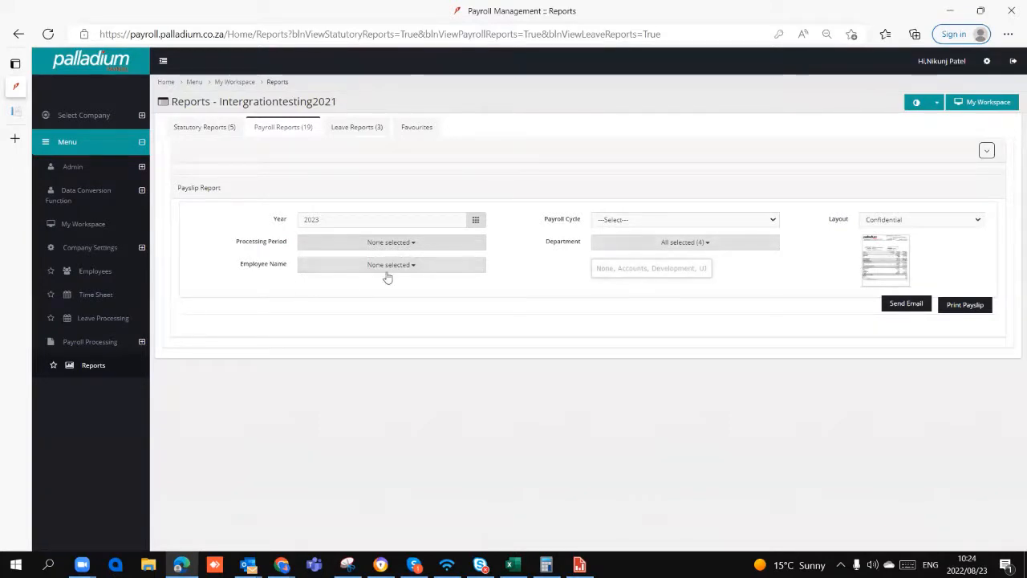
- Open the second employee's record on page 4 of the active employee list
{"action": "left_click", "coordinate": [97, 272]}
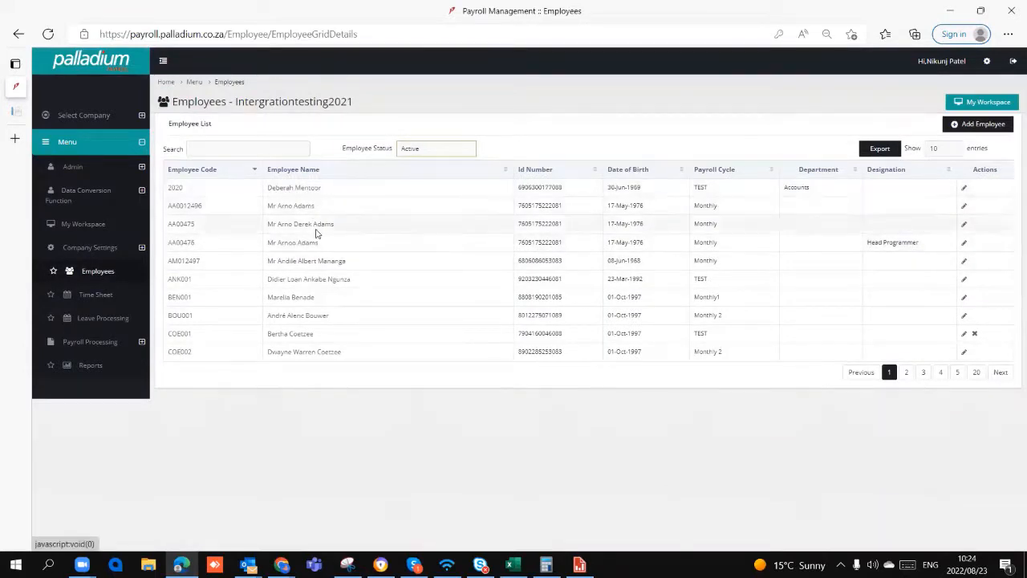
{"action": "left_click", "coordinate": [923, 372]}
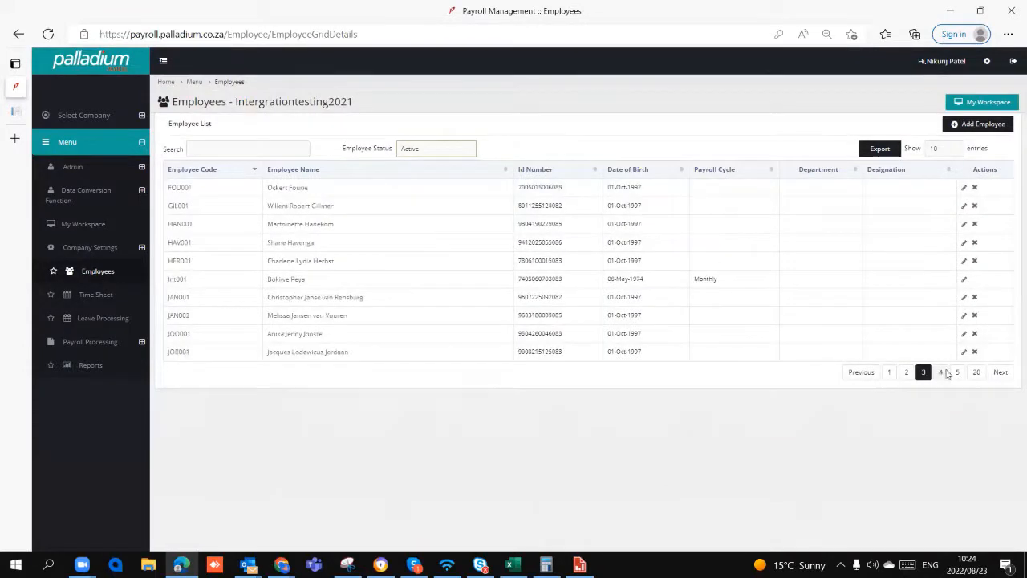
{"action": "left_click", "coordinate": [942, 373]}
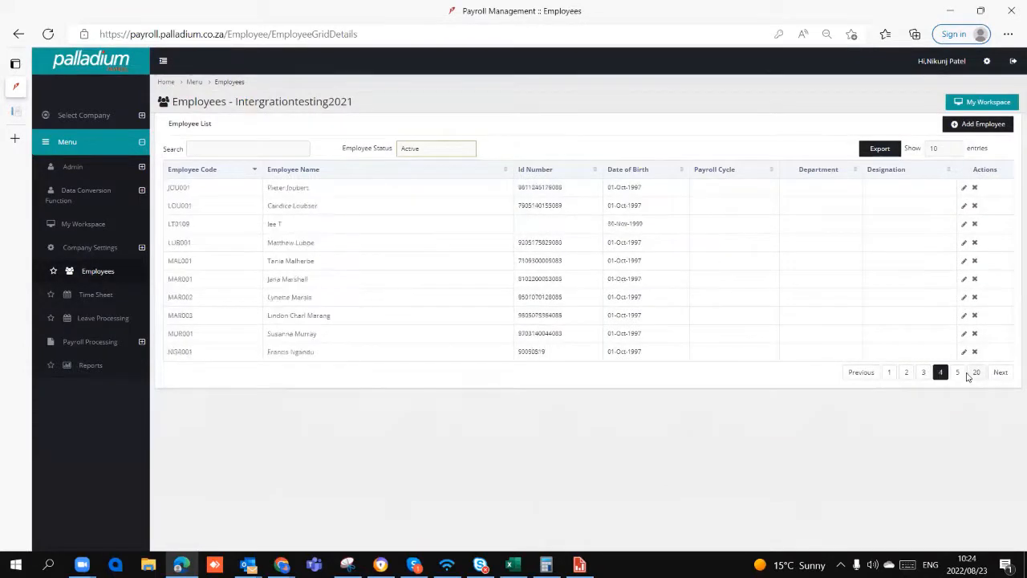
{"action": "left_click", "coordinate": [279, 209]}
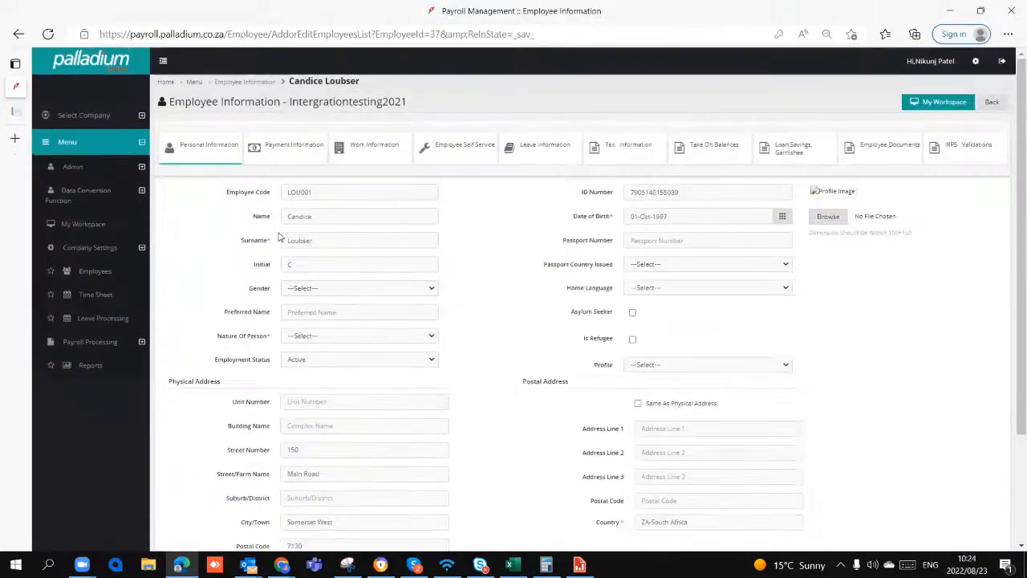
- Set the payment method to Electronic Transfer in the employee's payment information to bring up the banking fields
{"action": "left_click", "coordinate": [280, 160]}
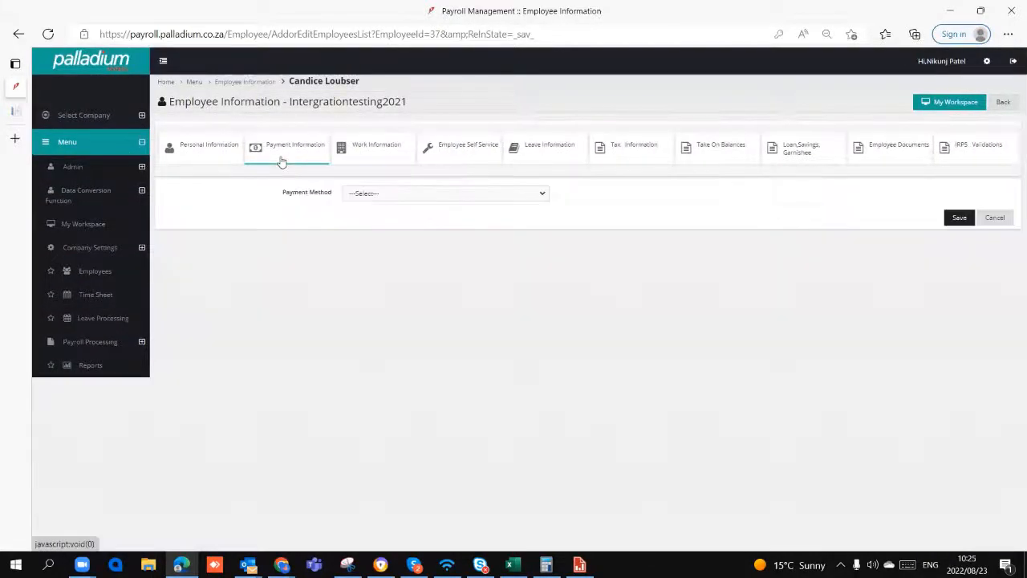
{"action": "left_click", "coordinate": [392, 200]}
{"action": "left_click", "coordinate": [394, 235]}
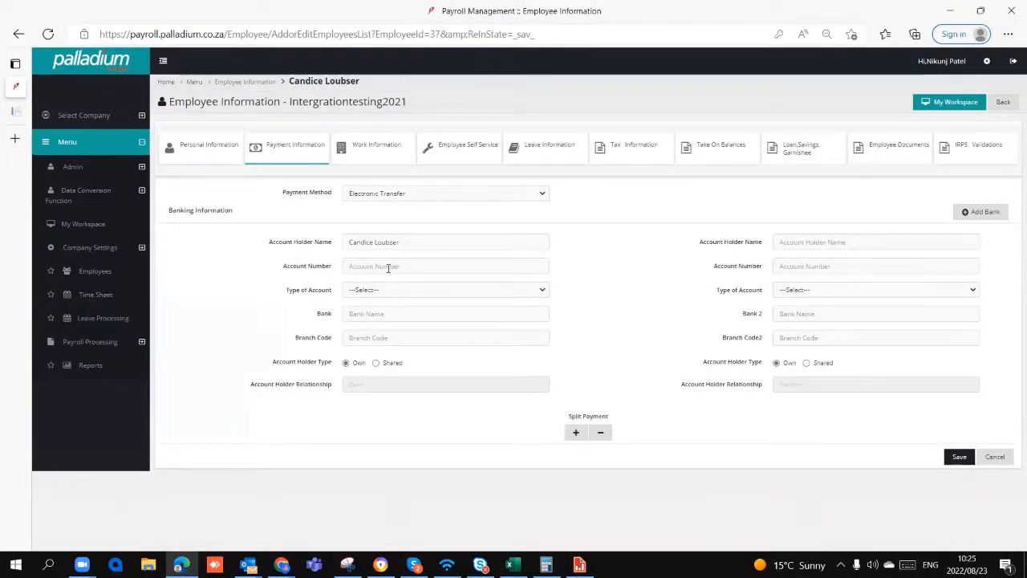
- Review the employee's work, leave and tax information, take on balances, and loan, savings and garnishee details
{"action": "left_click", "coordinate": [389, 157]}
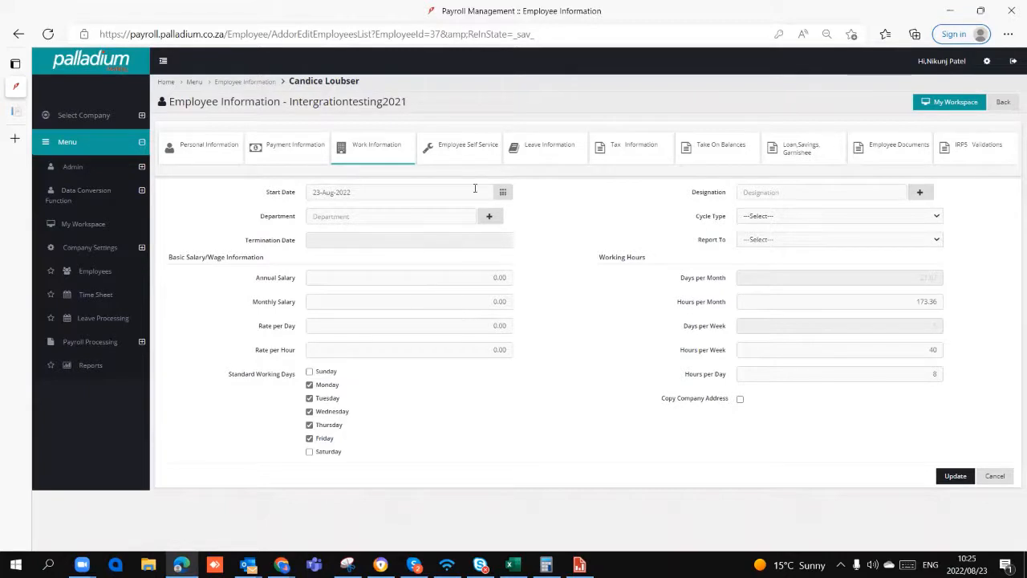
{"action": "left_click", "coordinate": [554, 157]}
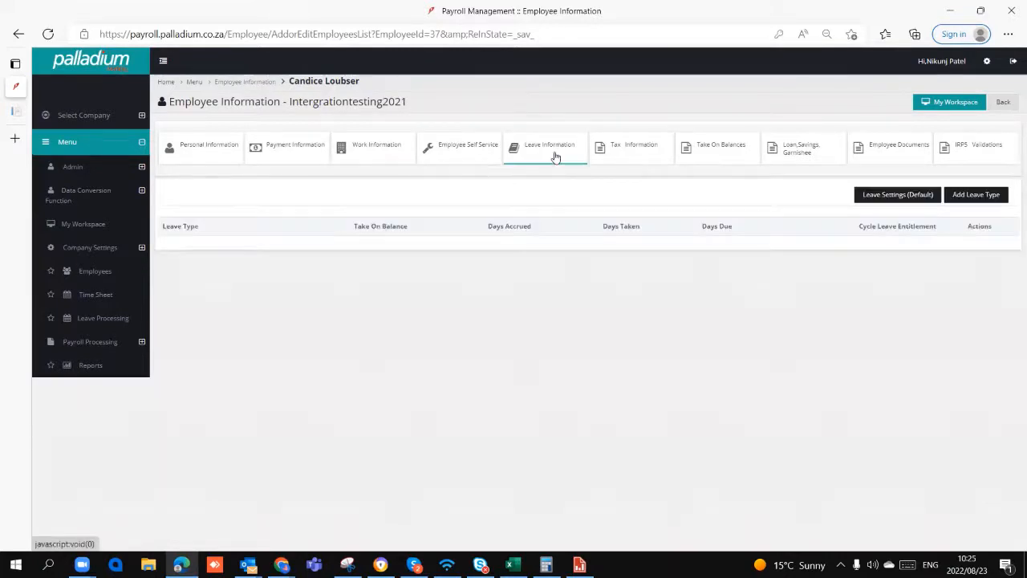
{"action": "left_click", "coordinate": [625, 157]}
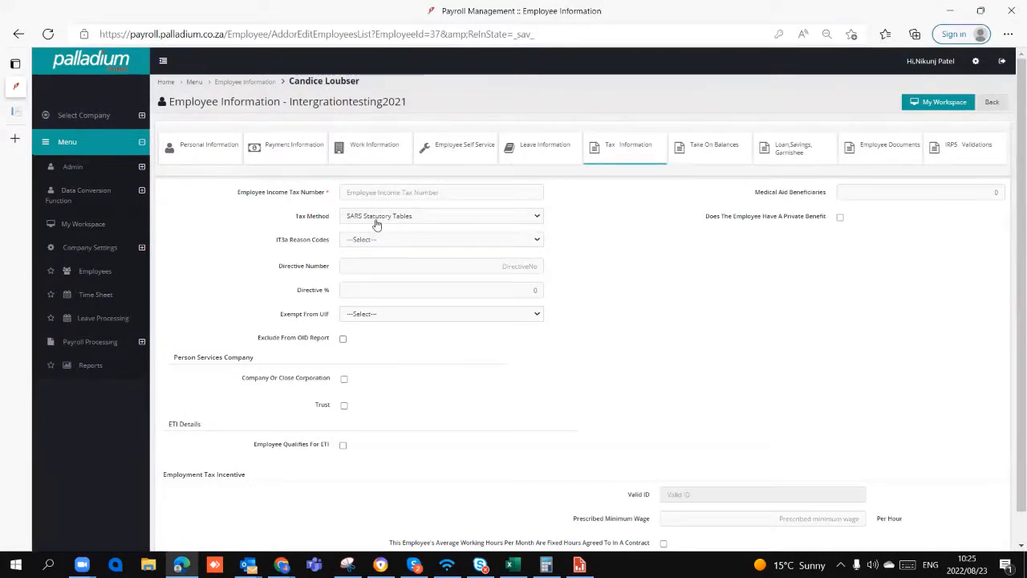
{"action": "left_click", "coordinate": [714, 158]}
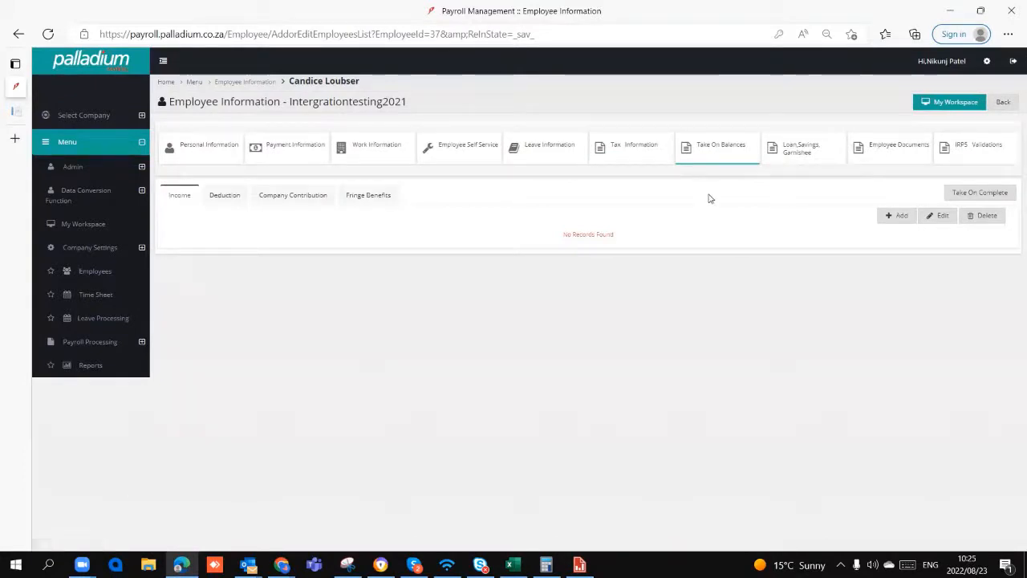
{"action": "left_click", "coordinate": [794, 154]}
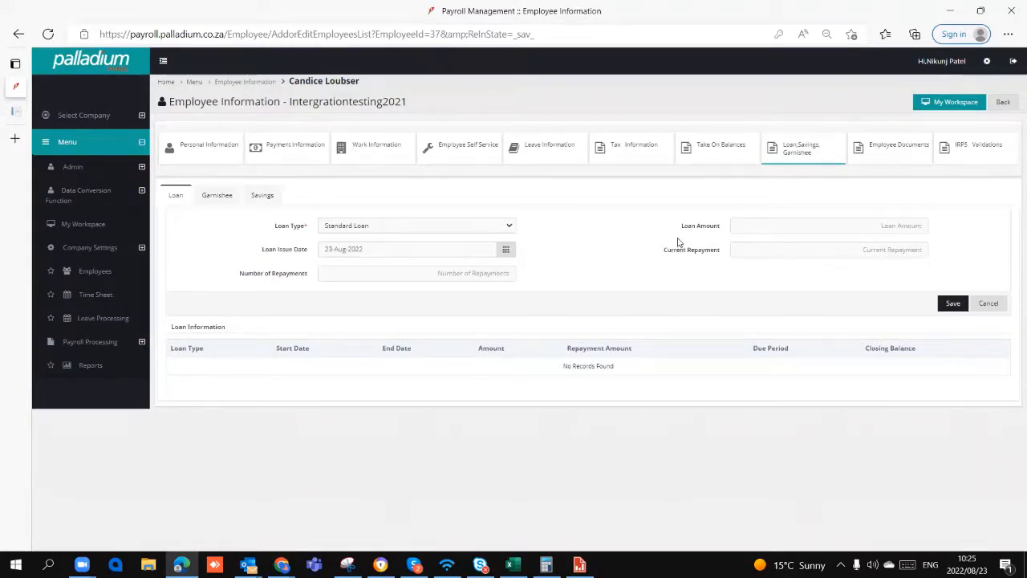
- Open Payslip Processing under payroll processing and select the Monthly1 payroll cycle
{"action": "left_click", "coordinate": [128, 342]}
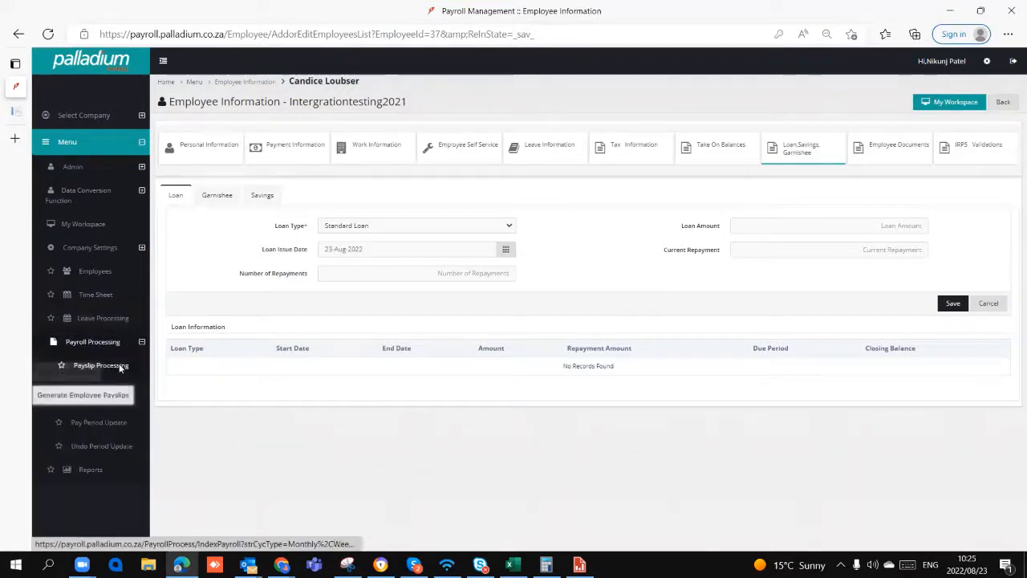
{"action": "left_click", "coordinate": [121, 367]}
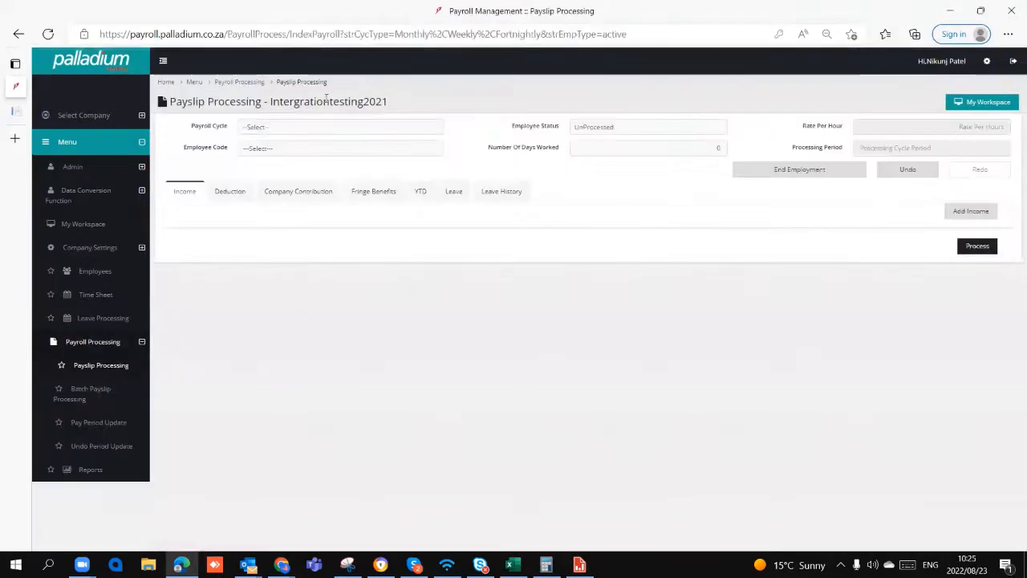
{"action": "left_click", "coordinate": [327, 127]}
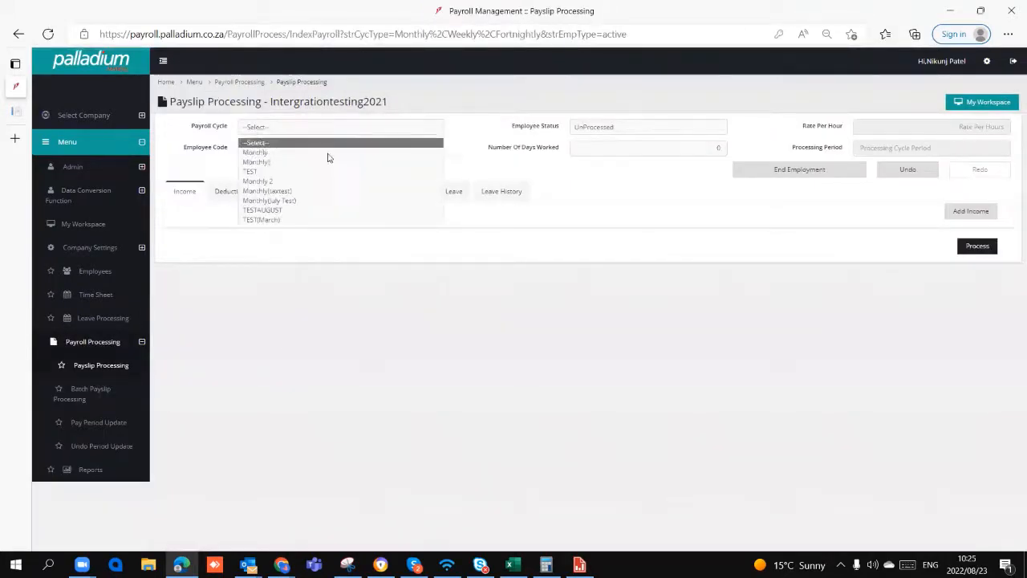
{"action": "left_click", "coordinate": [327, 154]}
- Set the employee status to Processed and load the payslip of the recorded employee in this cycle
{"action": "left_click", "coordinate": [633, 128]}
{"action": "left_click", "coordinate": [274, 151]}
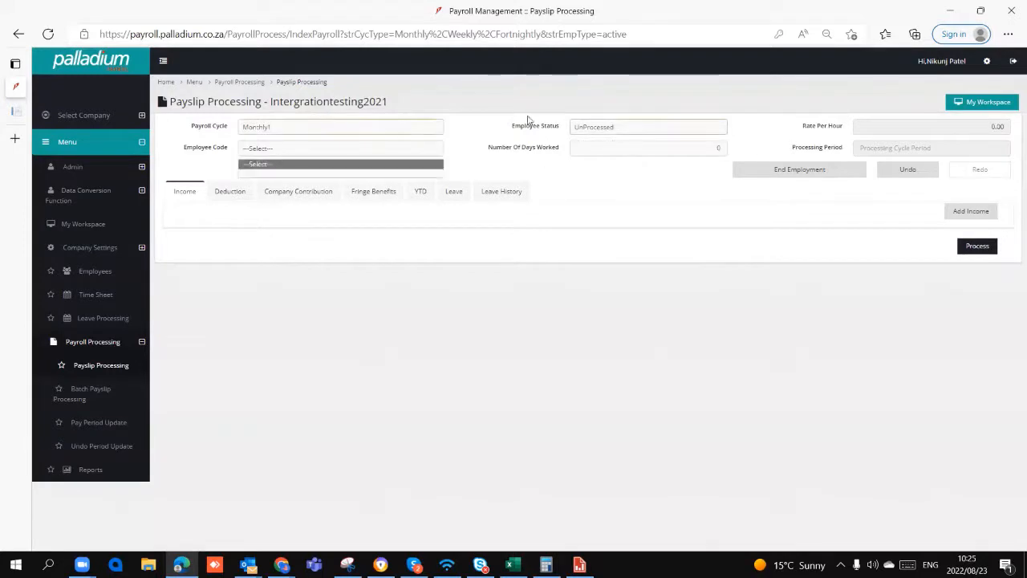
{"action": "left_click", "coordinate": [643, 128]}
{"action": "left_click", "coordinate": [640, 153]}
{"action": "left_click", "coordinate": [408, 150]}
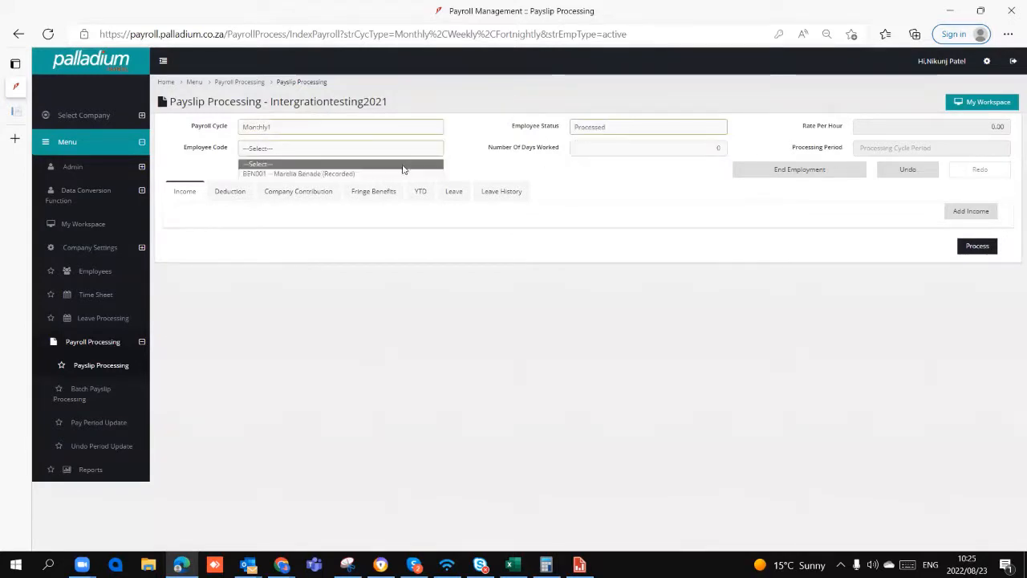
{"action": "left_click", "coordinate": [405, 173]}
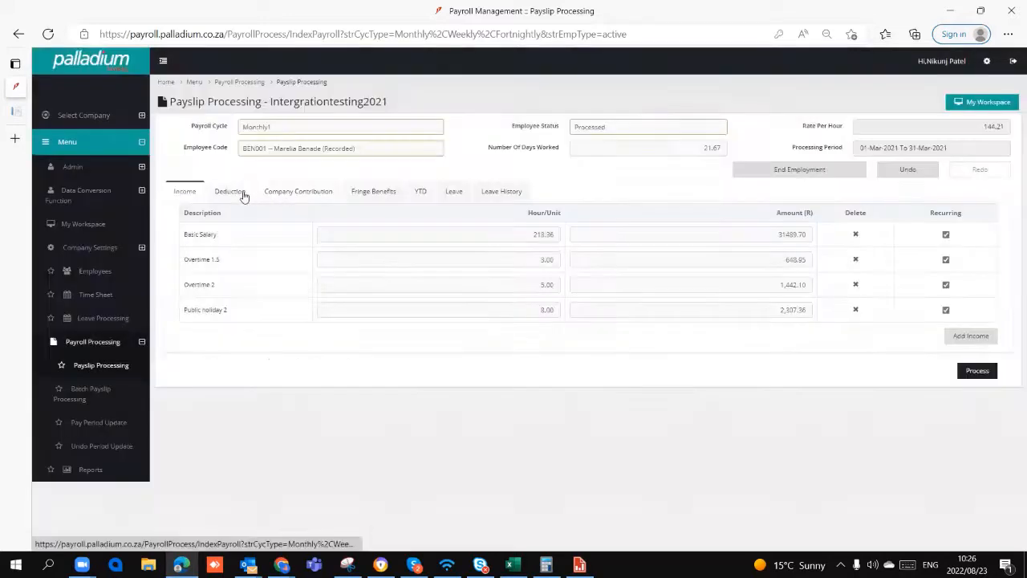
- Examine the deductions and company contributions on the employee's processed payslip
{"action": "left_click", "coordinate": [241, 193]}
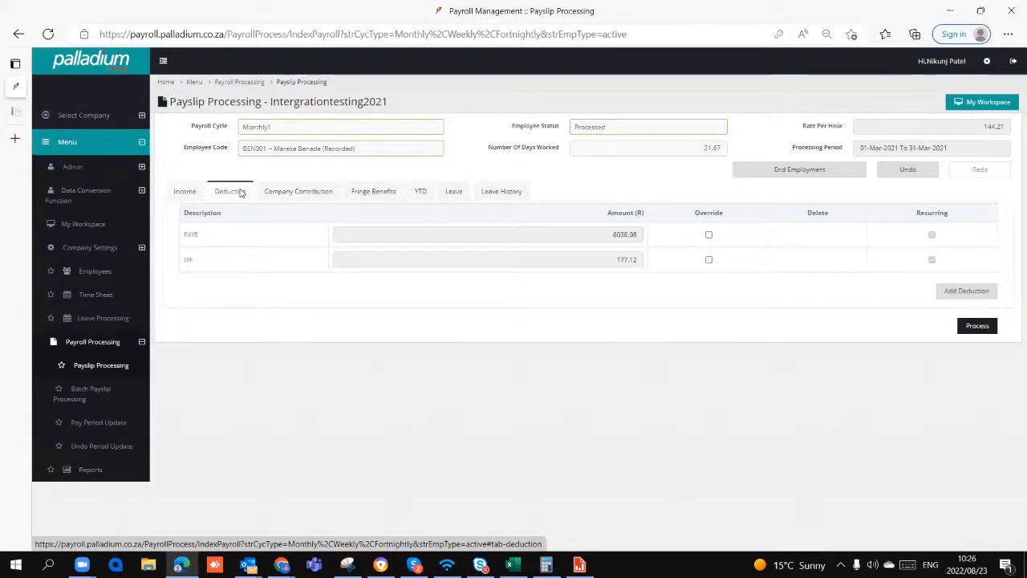
{"action": "left_click", "coordinate": [302, 190]}
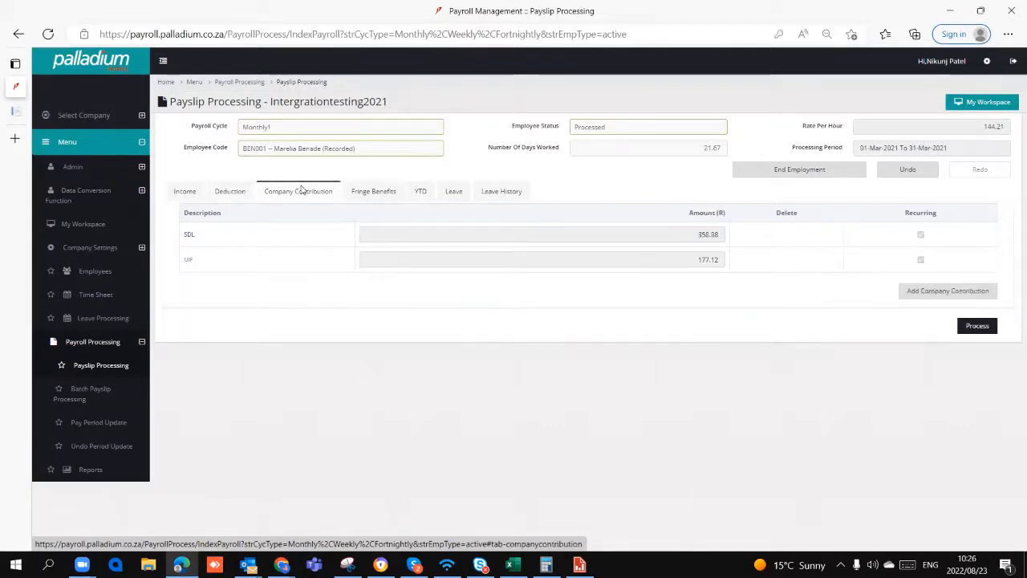